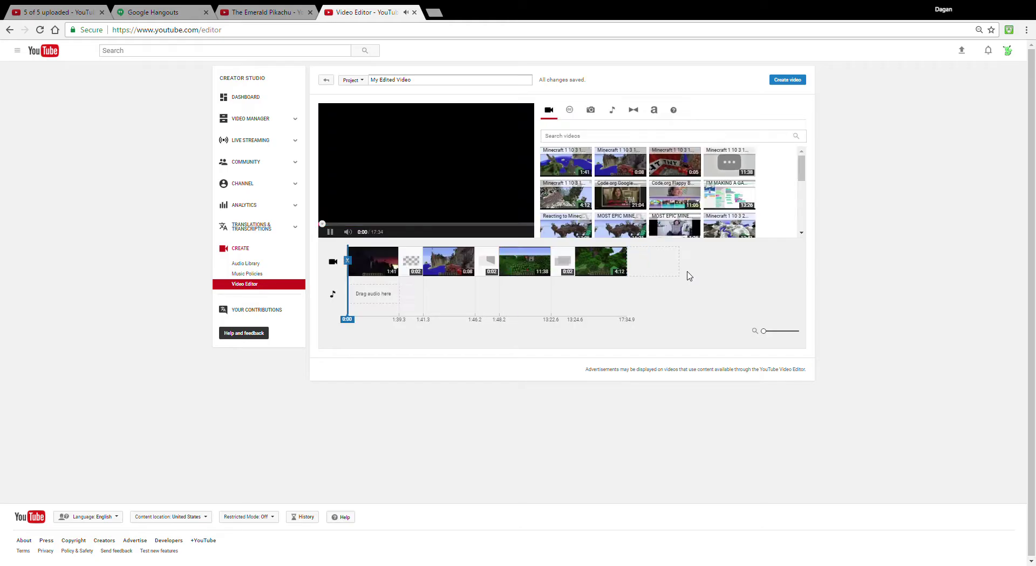
Step: Pause the preview and try to place a Banner title at the start of the timeline before the first clip
{"action": "left_click", "coordinate": [330, 232]}
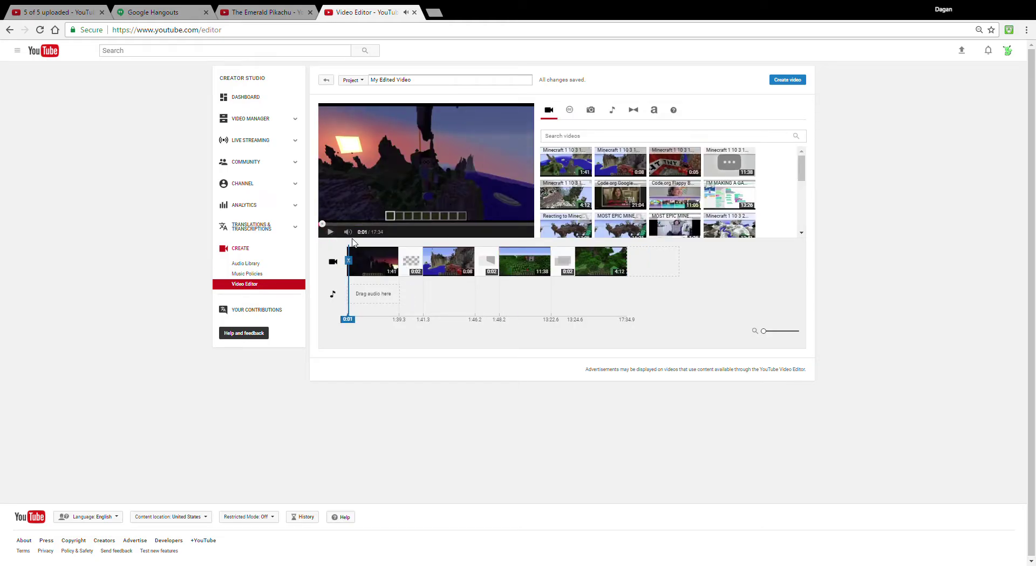
{"action": "left_click", "coordinate": [664, 112]}
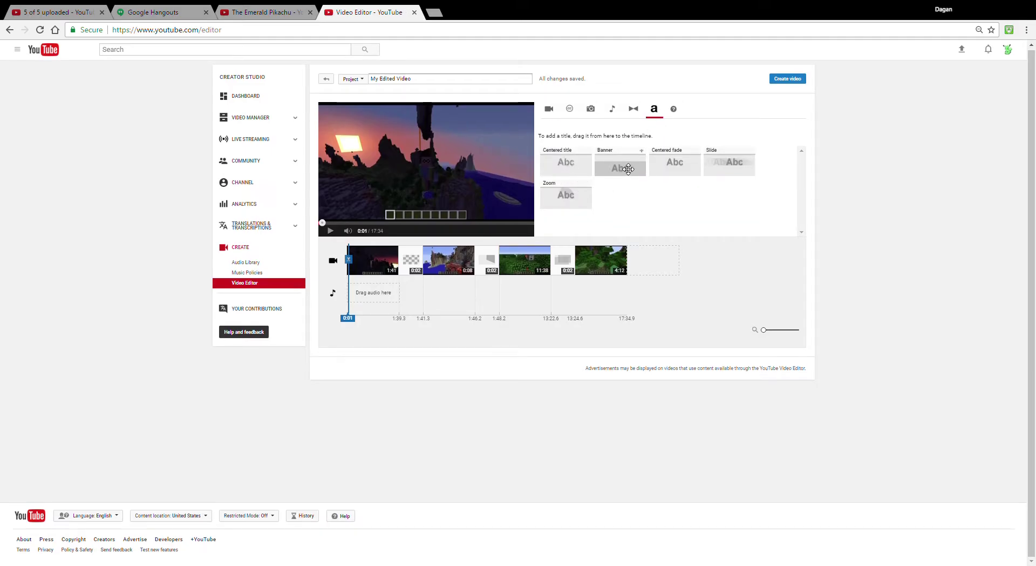
{"action": "mouse_move", "coordinate": [628, 169]}
{"action": "left_mouse_down"}
{"action": "mouse_move", "coordinate": [432, 261]}
{"action": "mouse_move", "coordinate": [351, 267]}
{"action": "left_mouse_up"}
Step: Remove all video clips and their transitions from the timeline
{"action": "left_click", "coordinate": [394, 248]}
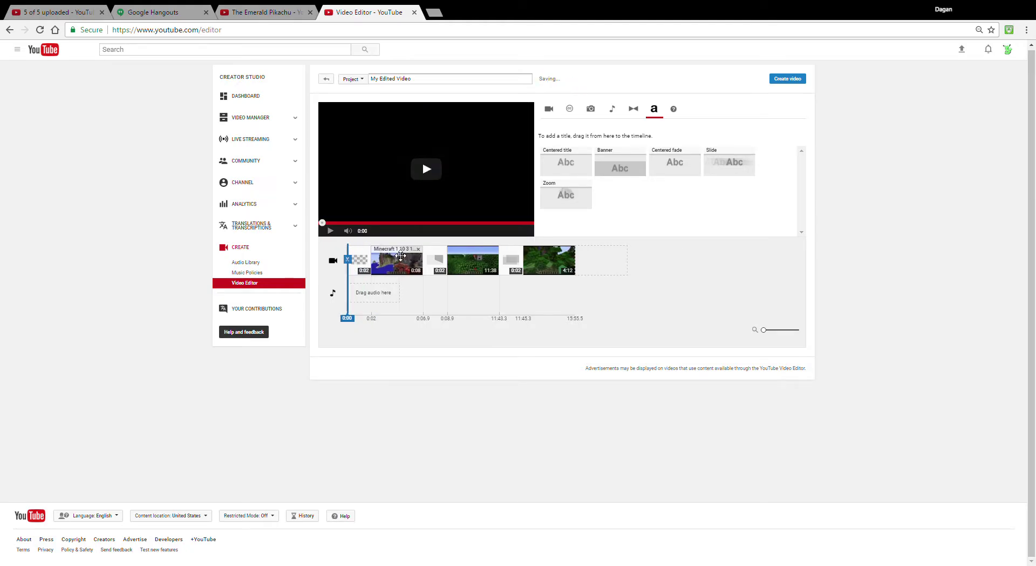
{"action": "left_click", "coordinate": [367, 250]}
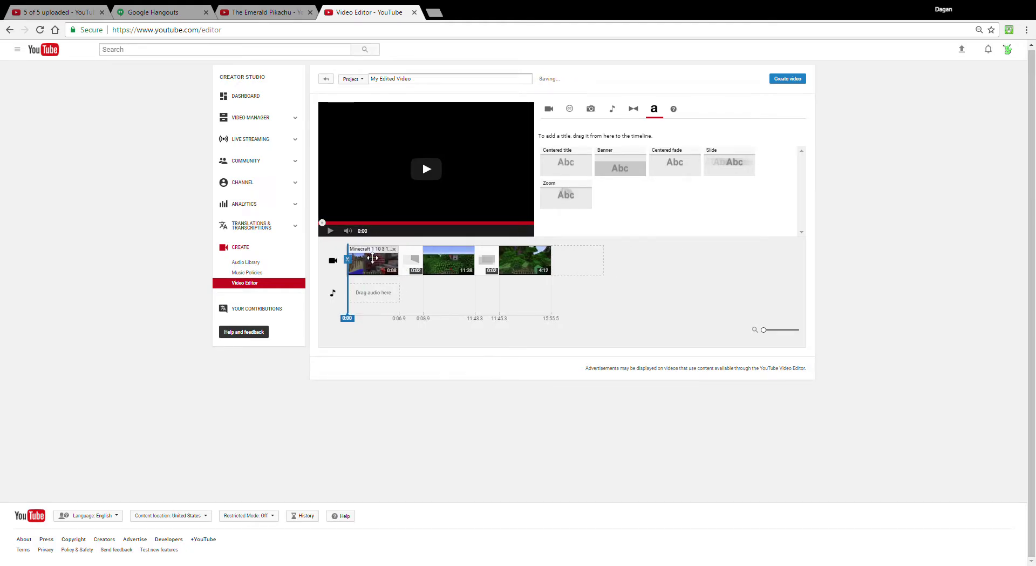
{"action": "left_click", "coordinate": [398, 248]}
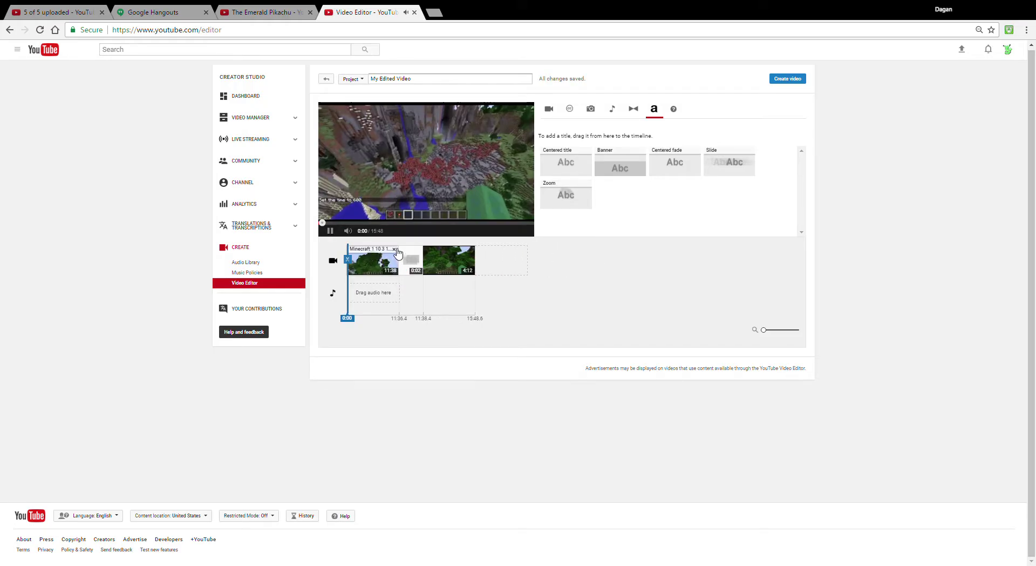
{"action": "left_click", "coordinate": [394, 248]}
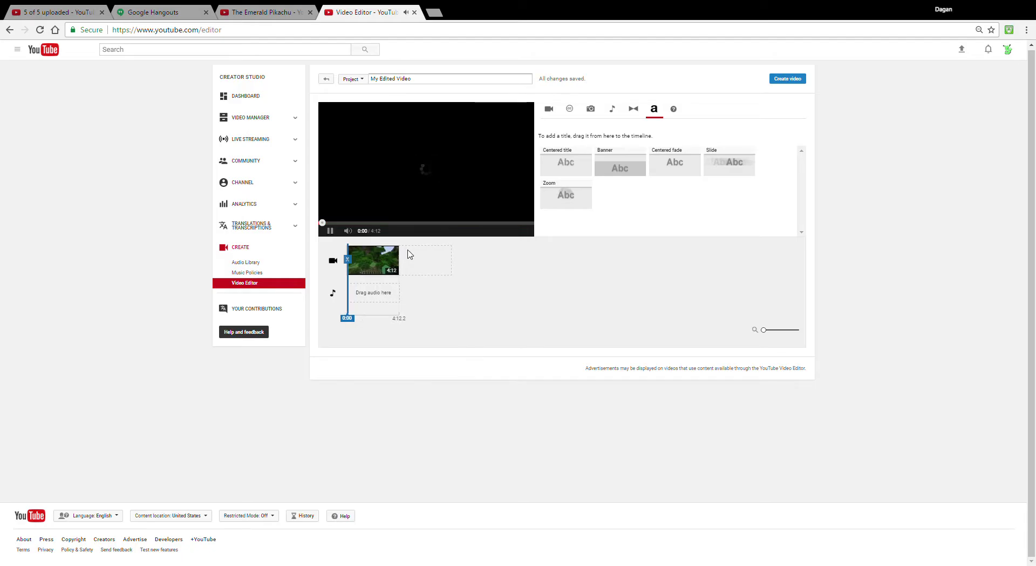
{"action": "left_click", "coordinate": [395, 249]}
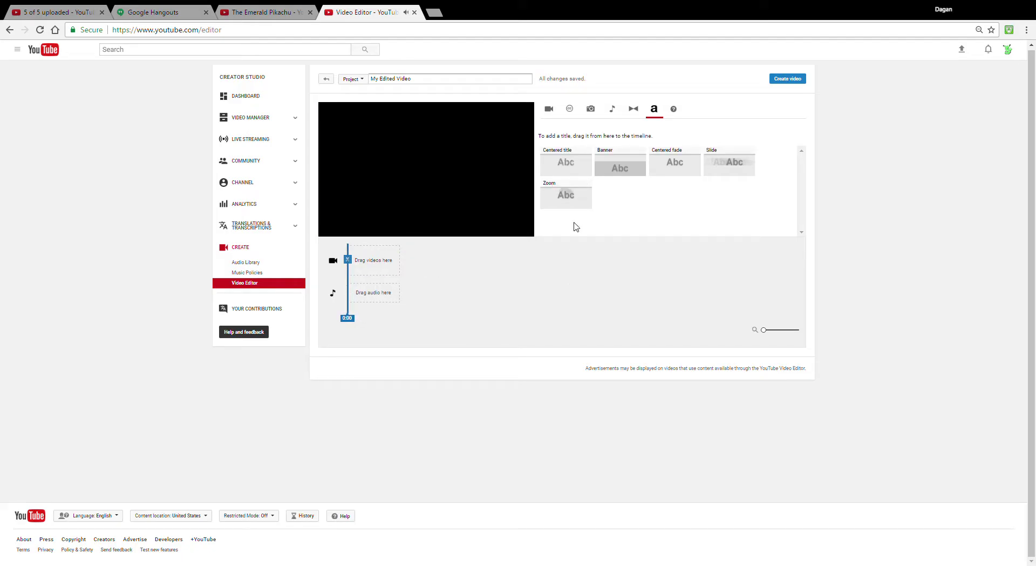
Step: Add a Banner title to the empty timeline and extend its duration to 7 seconds
{"action": "left_click_drag", "start_coordinate": [640, 169], "coordinate": [348, 270]}
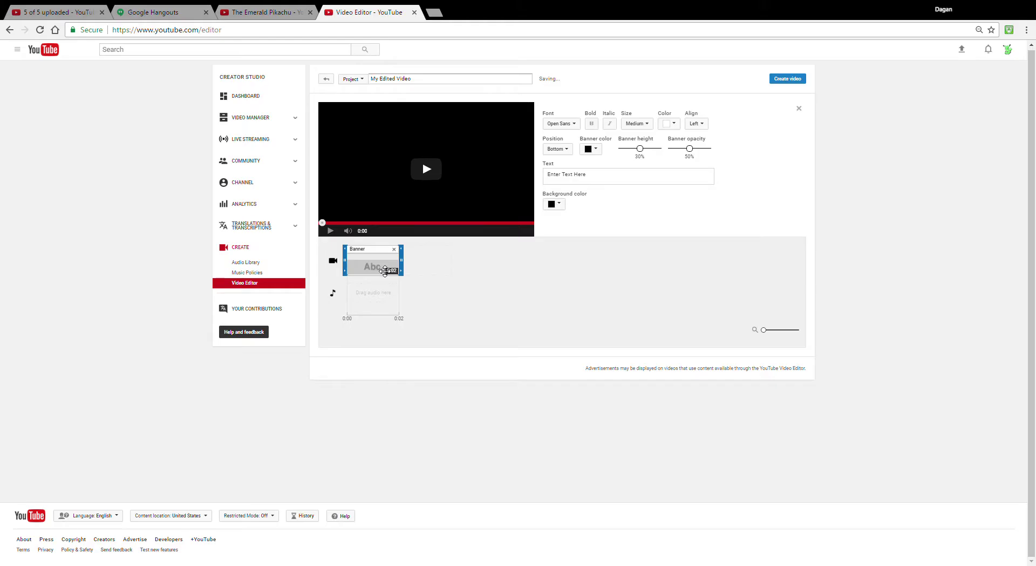
{"action": "left_click", "coordinate": [330, 230]}
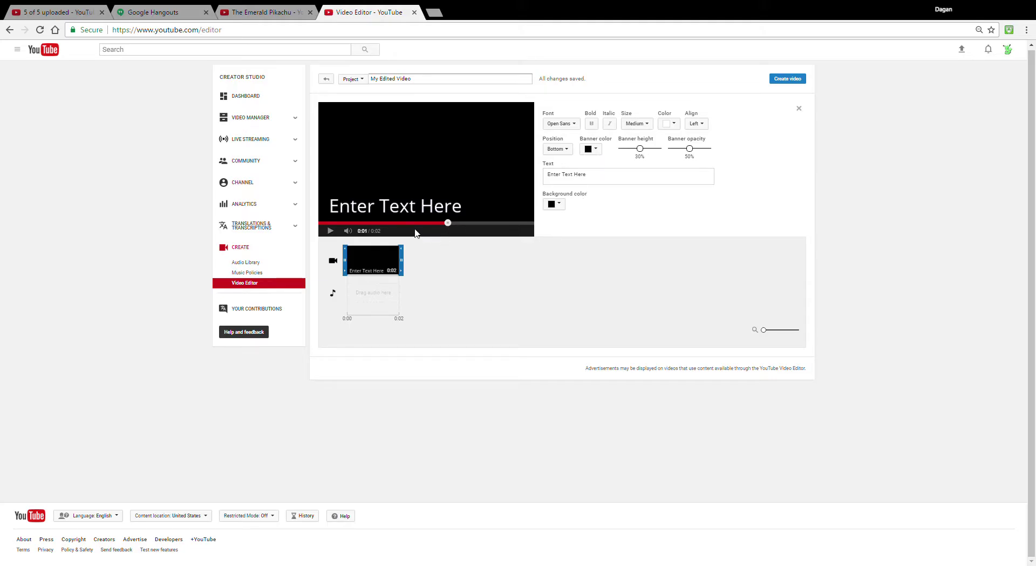
{"action": "left_click_drag", "start_coordinate": [407, 264], "coordinate": [430, 265]}
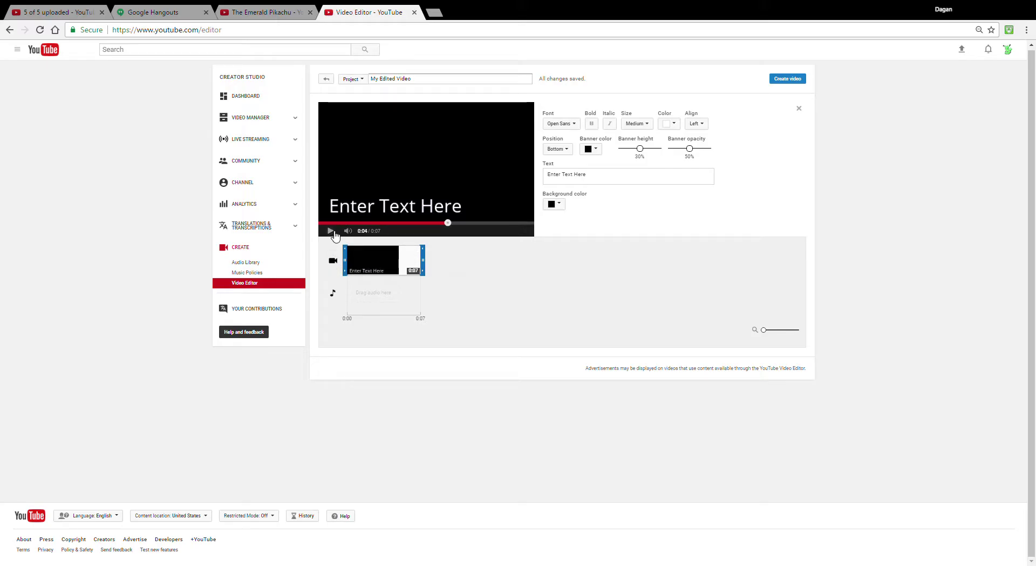
{"action": "left_click", "coordinate": [560, 252]}
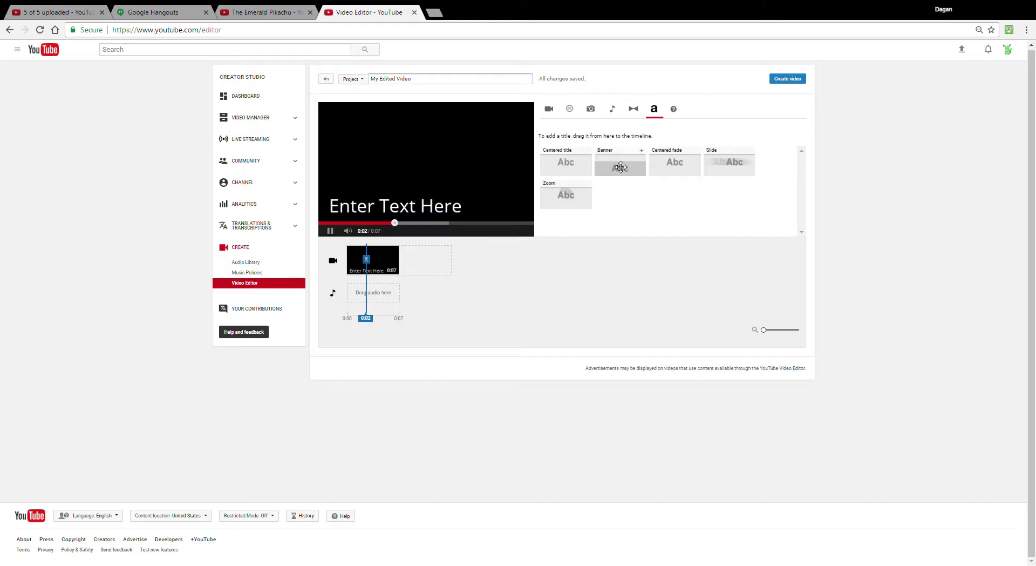
Step: Style the banner title with a bright green background and bold purple text
{"action": "left_click_drag", "start_coordinate": [563, 169], "coordinate": [375, 260]}
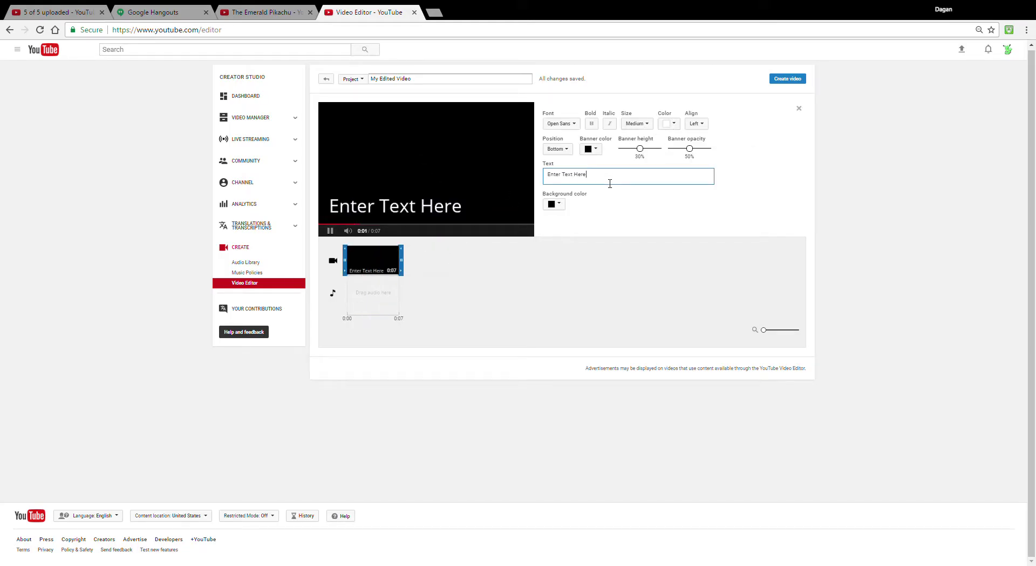
{"action": "left_click", "coordinate": [559, 204]}
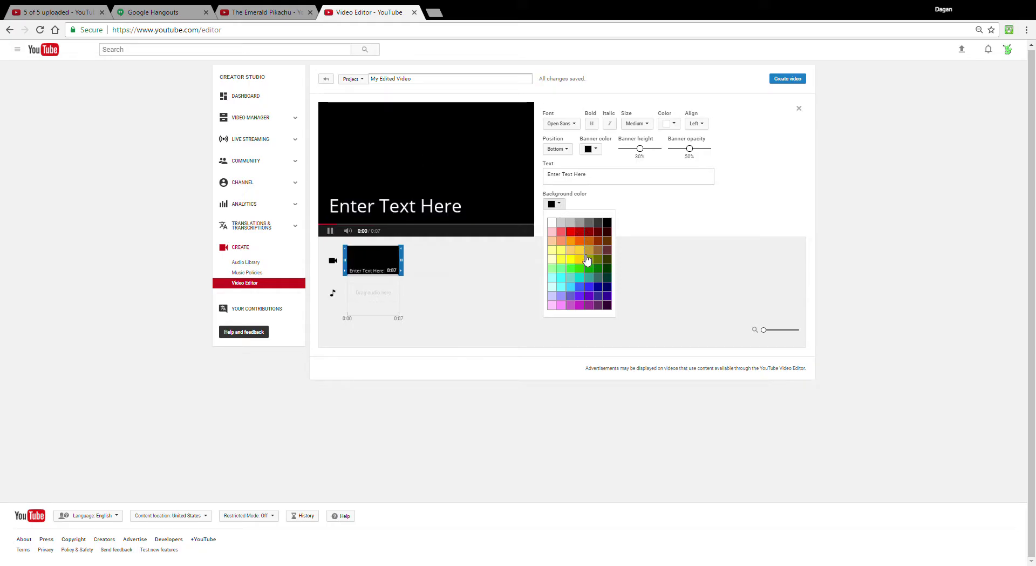
{"action": "left_click", "coordinate": [574, 270]}
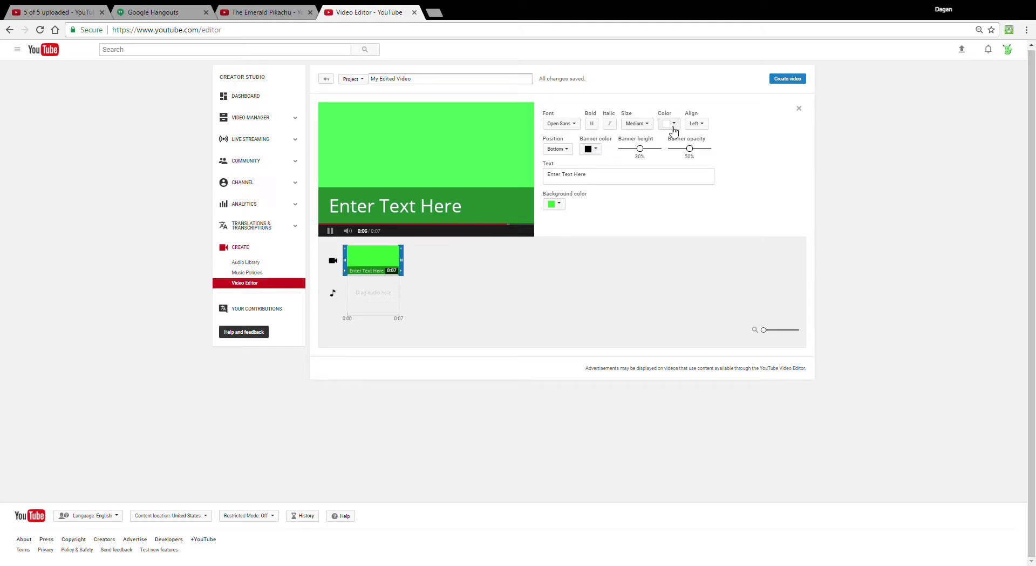
{"action": "left_click", "coordinate": [596, 124]}
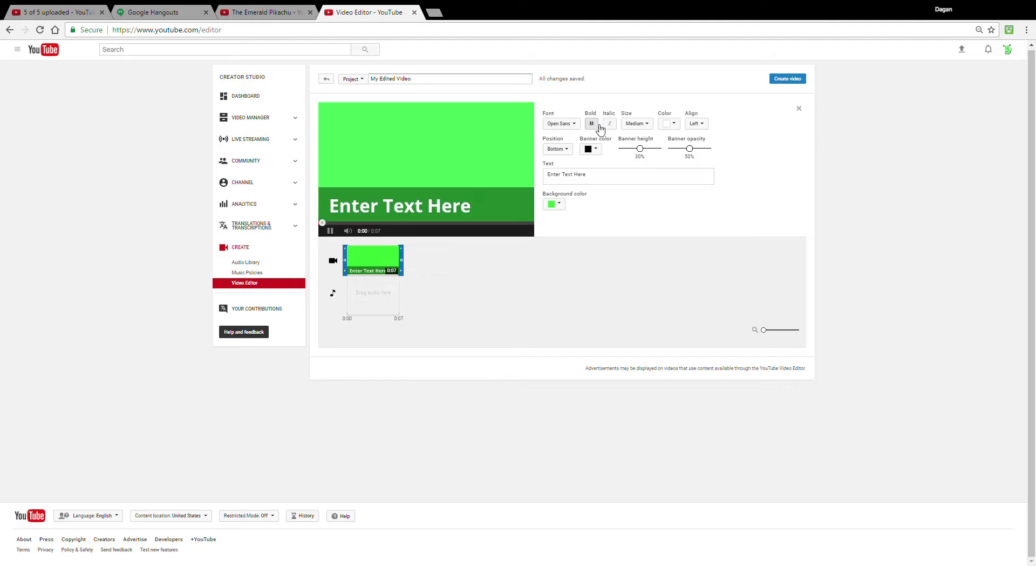
{"action": "left_click", "coordinate": [669, 123]}
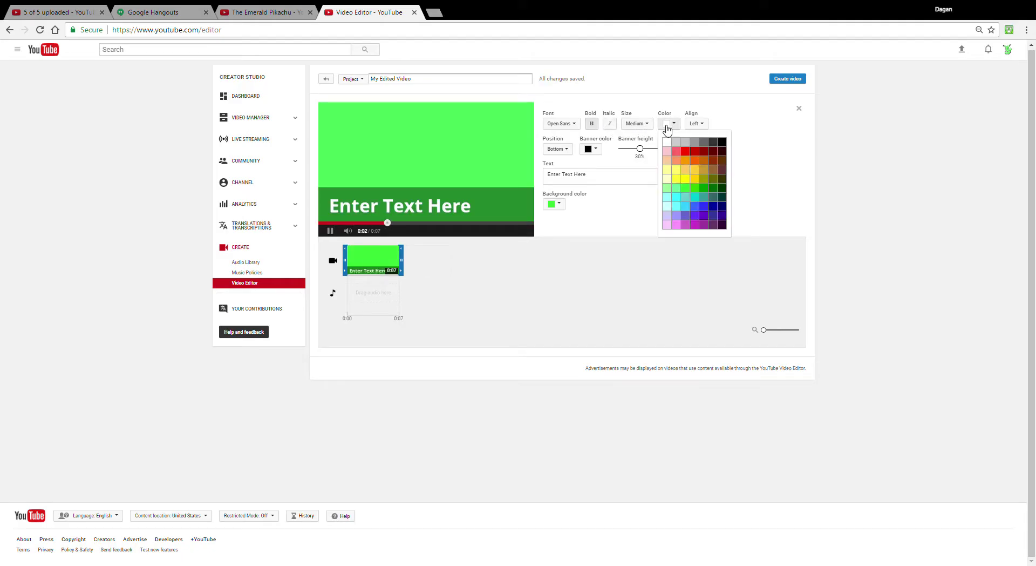
{"action": "left_click", "coordinate": [700, 225]}
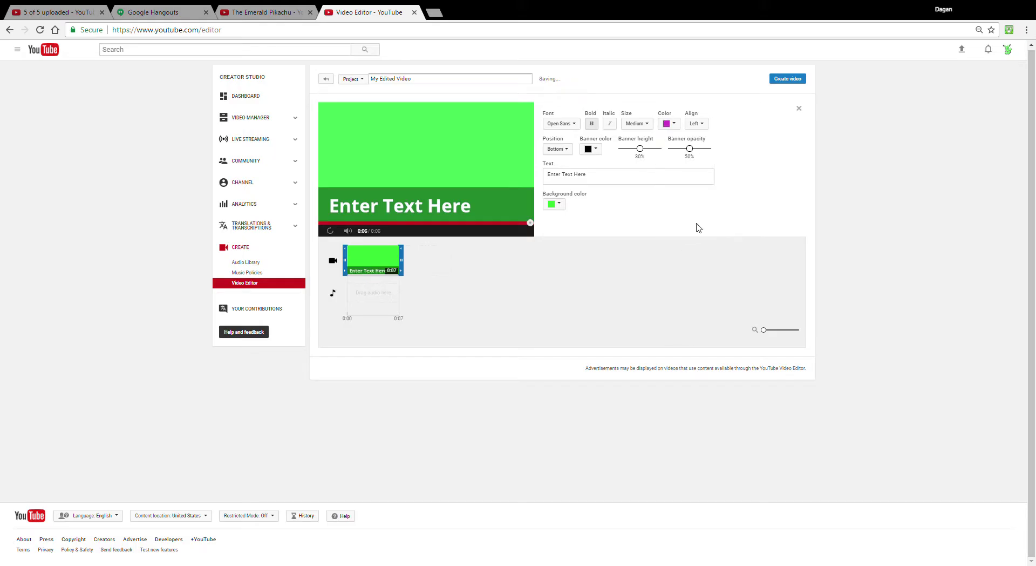
Step: Replace the banner's placeholder text with "The Emerald Pikachu" and, on a second line, "presents, MORE ELYTRAS!"
{"action": "left_click", "coordinate": [620, 178]}
{"action": "key", "text": "BackSpace"}
{"action": "key", "text": "BackSpace"}
{"action": "key", "text": "BackSpace"}
{"action": "key", "text": "BackSpace"}
{"action": "key", "text": "BackSpace"}
{"action": "key", "text": "BackSpace"}
{"action": "key", "text": "BackSpace"}
{"action": "key", "text": "BackSpace"}
{"action": "key", "text": "BackSpace"}
{"action": "key", "text": "BackSpace"}
{"action": "key", "text": "BackSpace"}
{"action": "key", "text": "BackSpace"}
{"action": "key", "text": "BackSpace"}
{"action": "key", "text": "BackSpace"}
{"action": "key", "text": "BackSpace"}
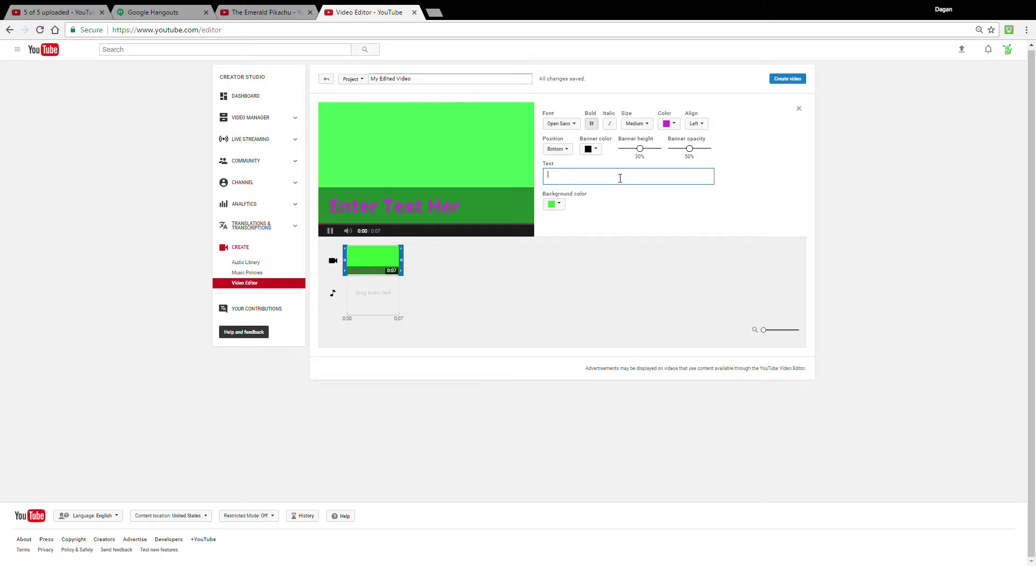
{"action": "type", "text": "The Emerald"}
{"action": "type", "text": "P"}
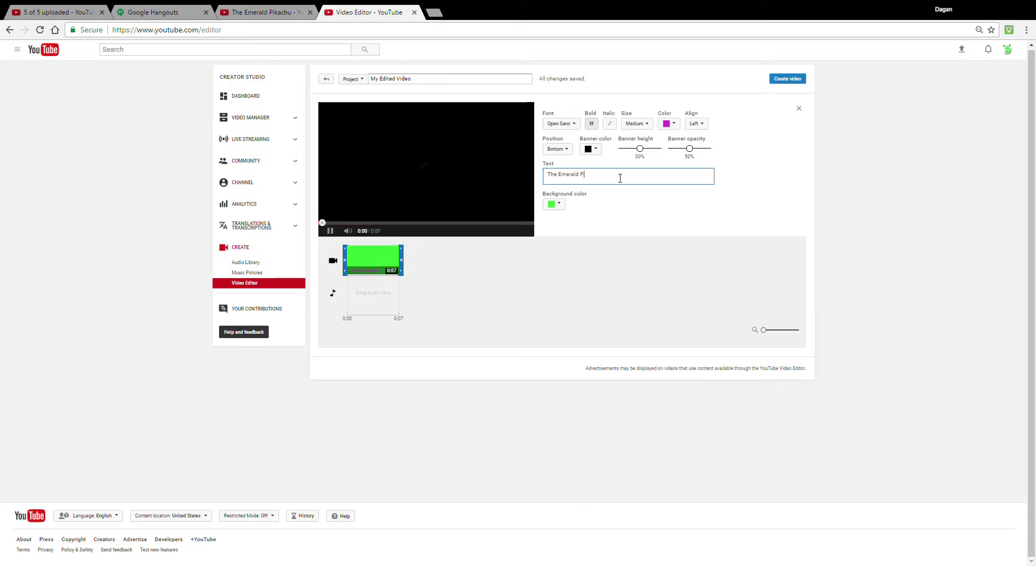
{"action": "type", "text": "ikach"}
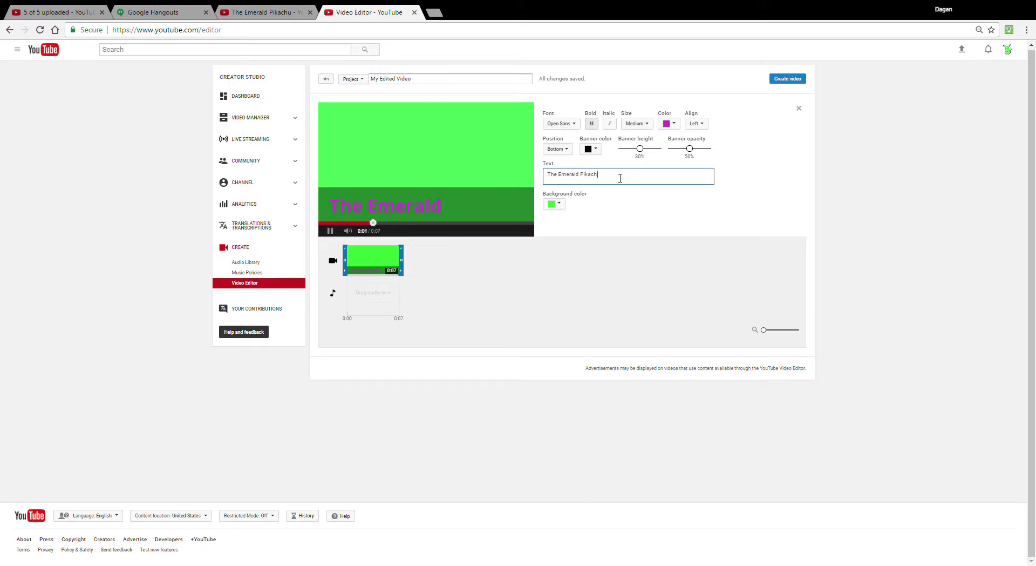
{"action": "type", "text": "y"}
{"action": "key", "text": "BackSpace"}
{"action": "type", "text": "u P"}
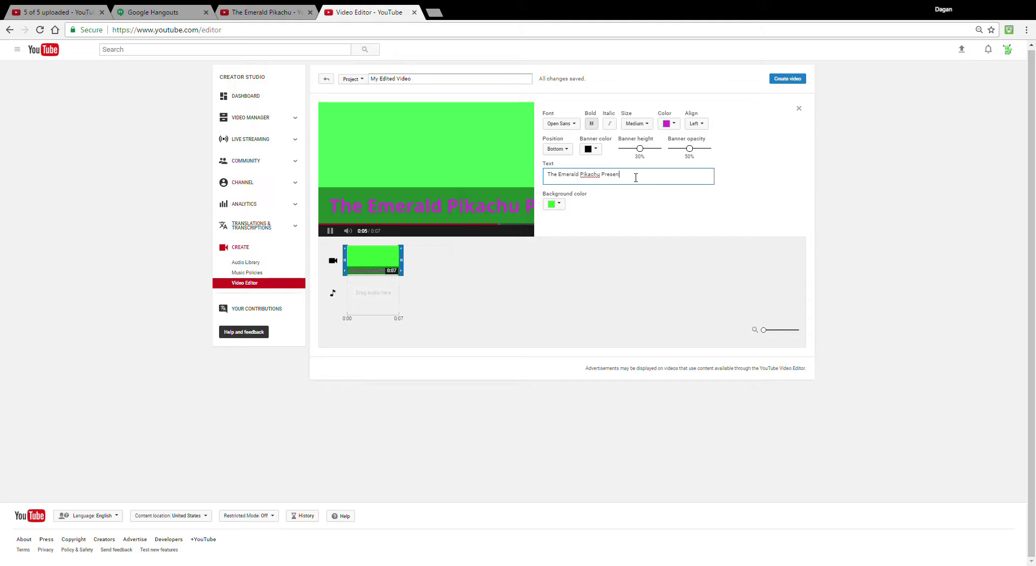
{"action": "key", "text": "BackSpace"}
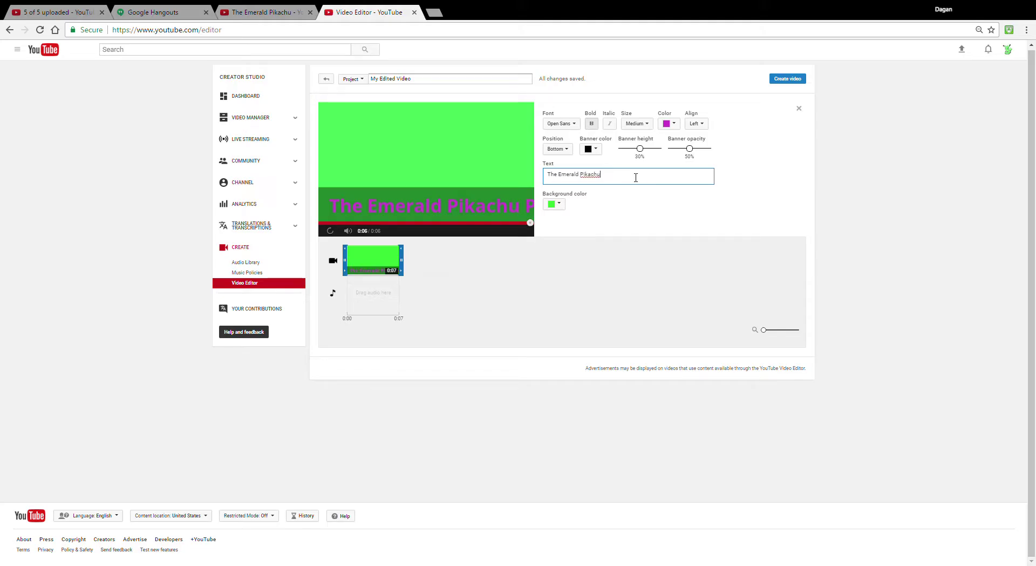
{"action": "key", "text": "Return"}
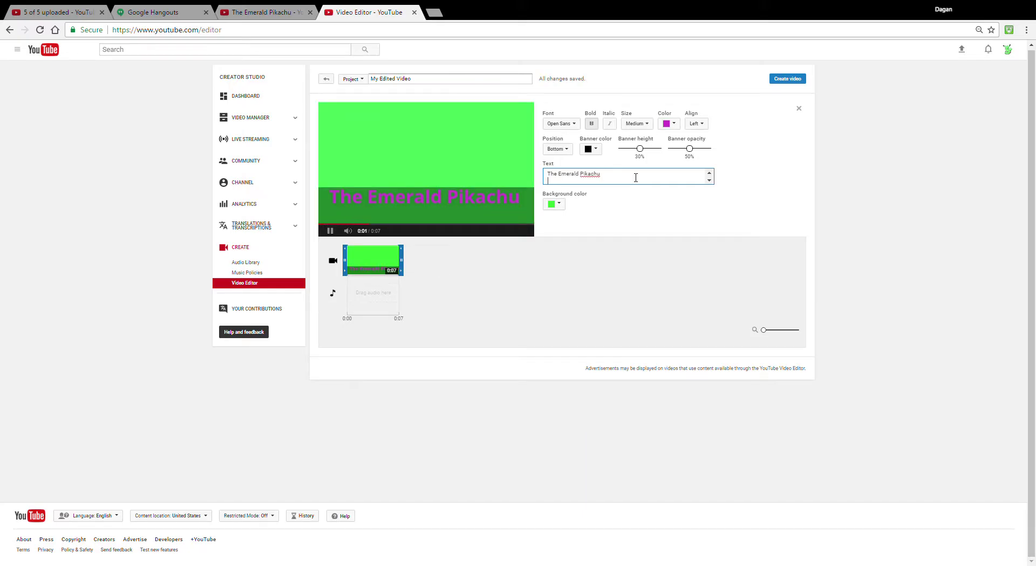
{"action": "type", "text": "pres"}
{"action": "type", "text": "E ELYTRAS!"}
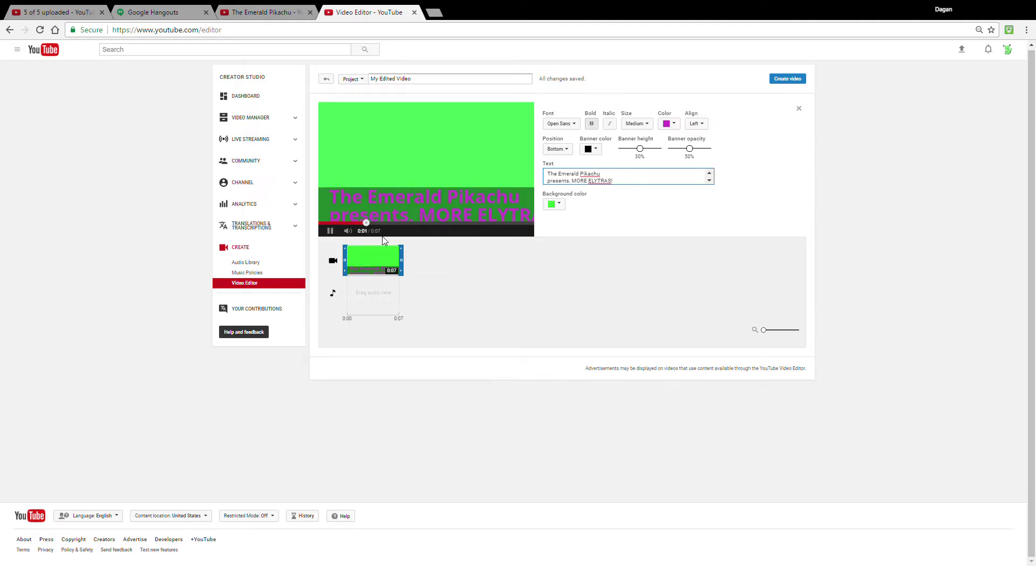
Step: Shorten the banner's second text line to "presents," and close the title settings
{"action": "left_click", "coordinate": [335, 236]}
{"action": "left_click", "coordinate": [334, 233]}
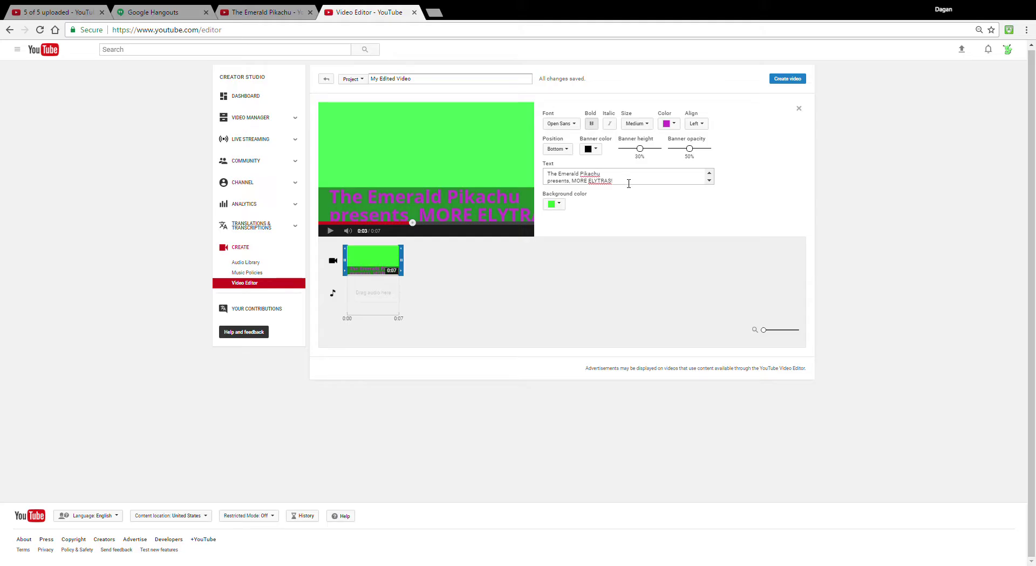
{"action": "left_click", "coordinate": [575, 186]}
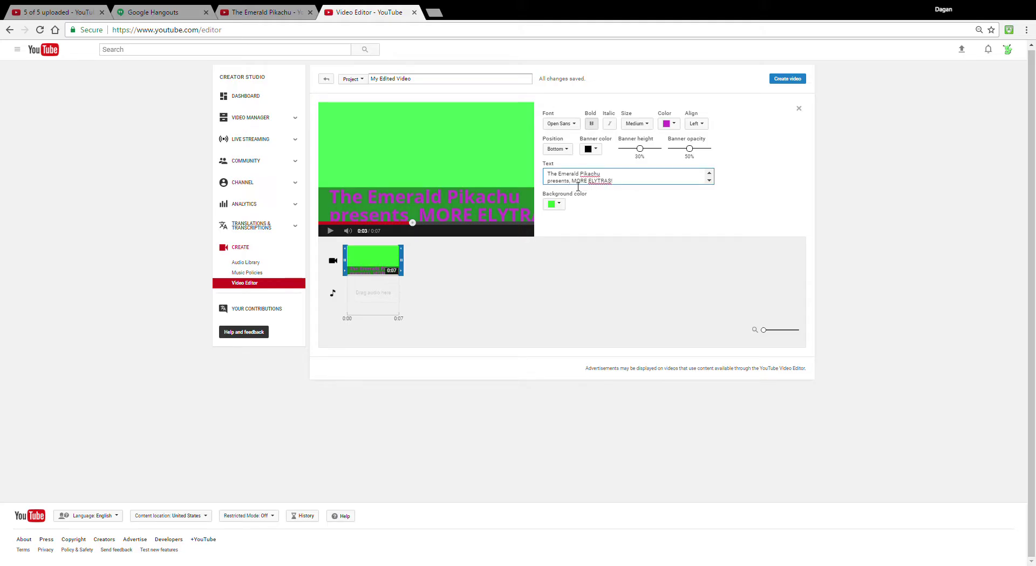
{"action": "key", "text": "Right"}
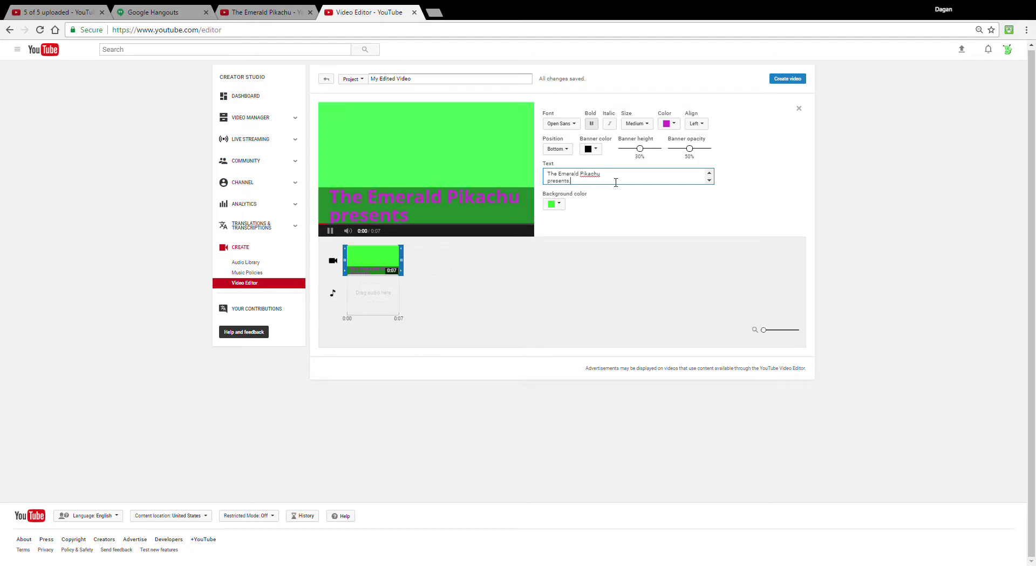
{"action": "type", "text": ","}
{"action": "left_click", "coordinate": [486, 303]}
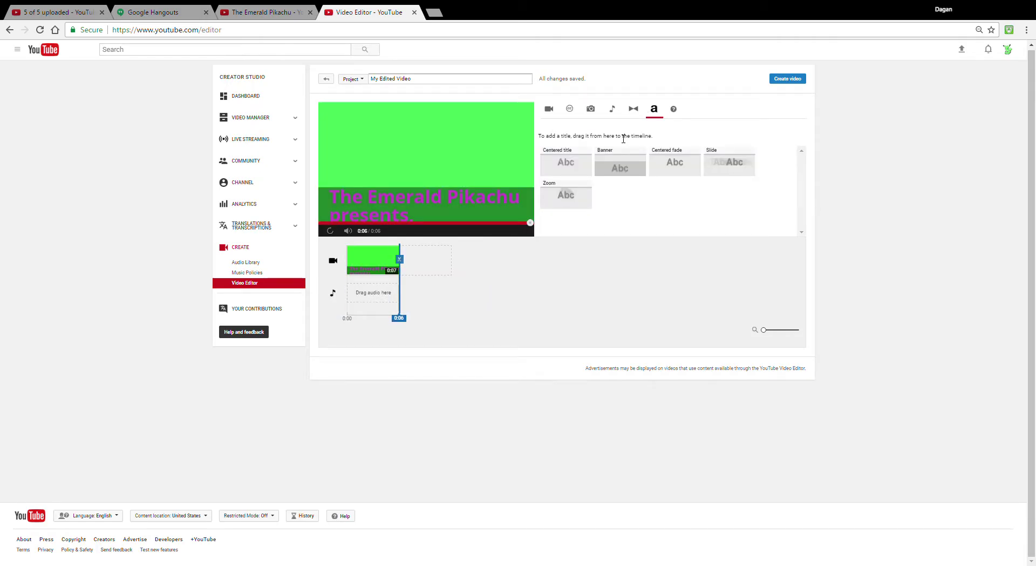
Step: Add a second Banner title after the first one and give it the same bright green background
{"action": "left_click_drag", "start_coordinate": [614, 165], "coordinate": [426, 262]}
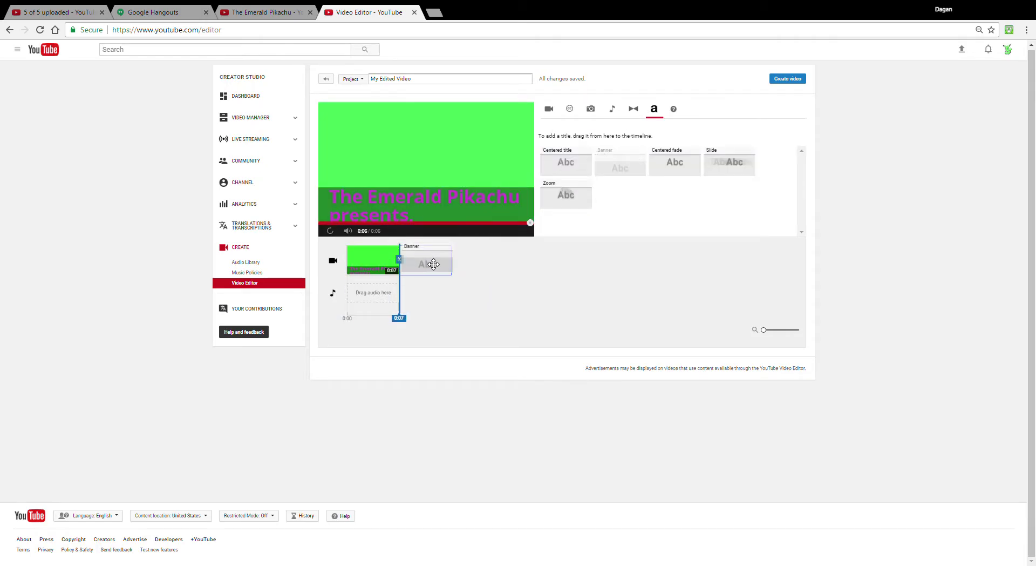
{"action": "left_click", "coordinate": [592, 149]}
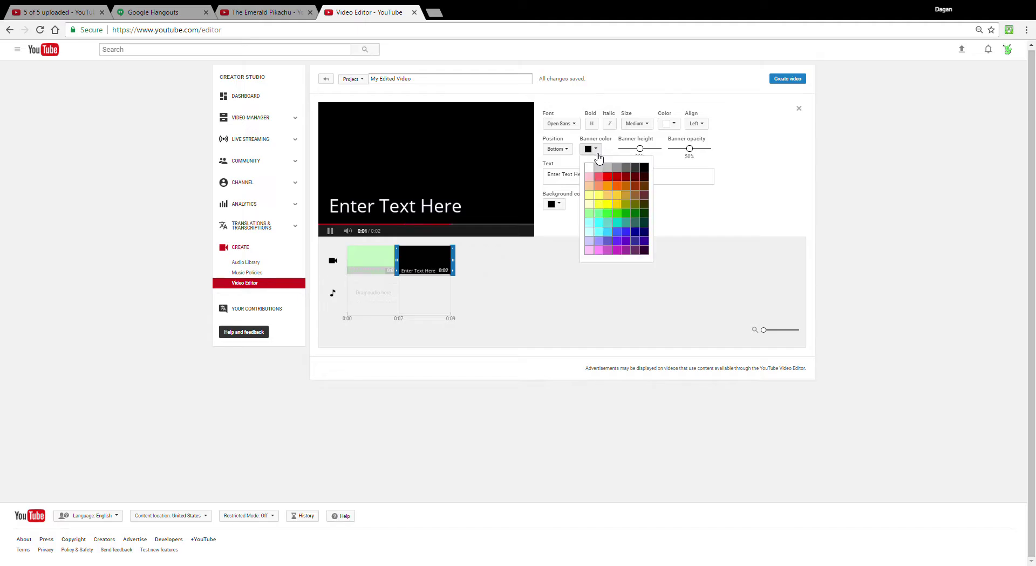
{"action": "left_click", "coordinate": [570, 208]}
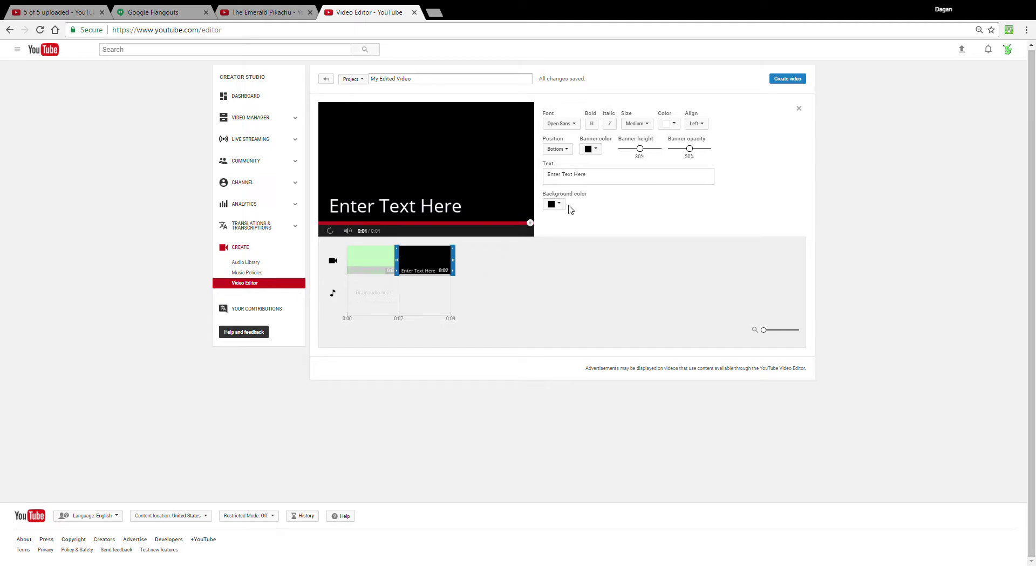
{"action": "left_click", "coordinate": [561, 205]}
{"action": "left_click", "coordinate": [583, 274]}
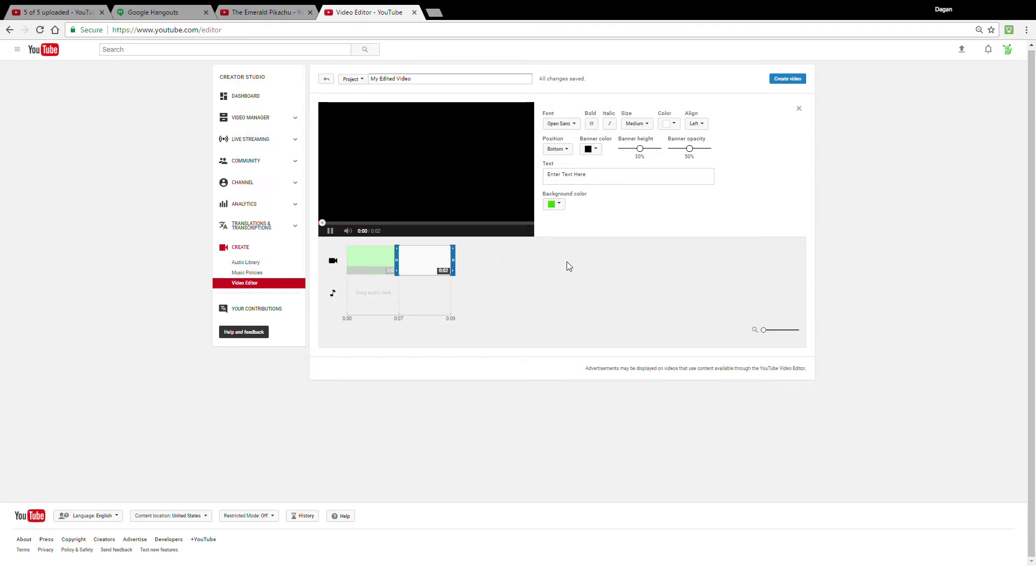
{"action": "left_click_drag", "start_coordinate": [561, 201], "coordinate": [558, 207]}
{"action": "left_click", "coordinate": [557, 205]}
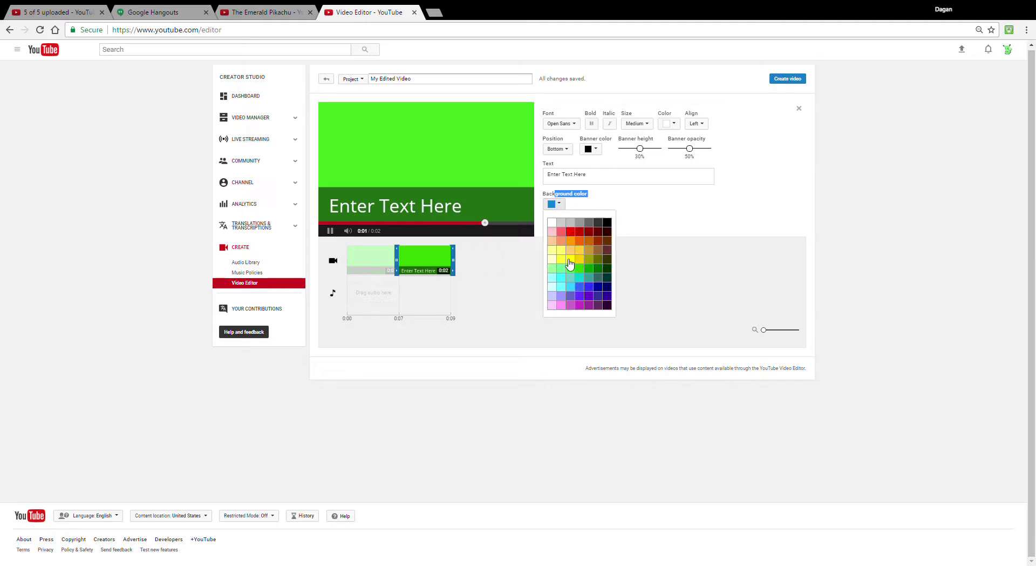
{"action": "left_click", "coordinate": [571, 270]}
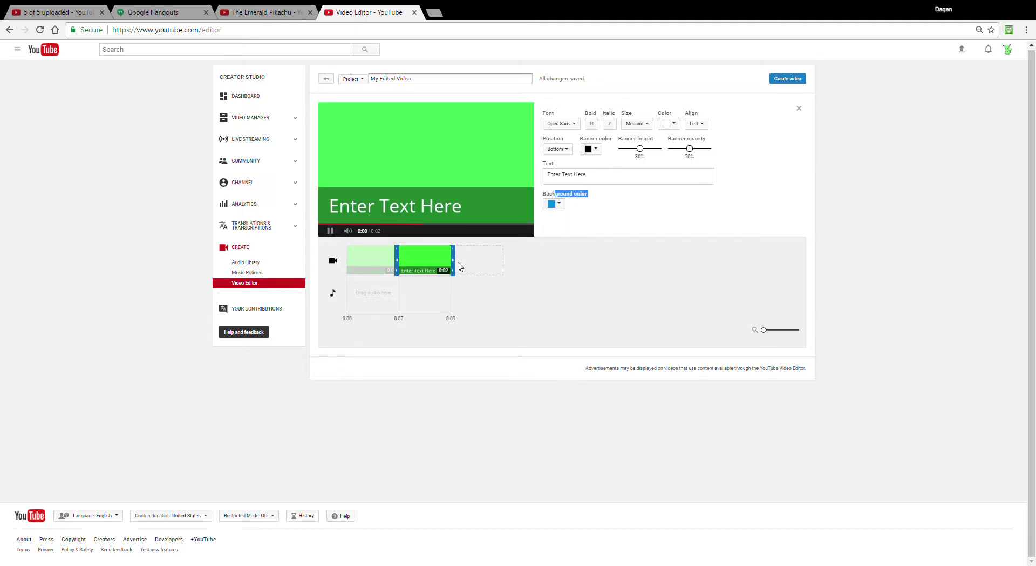
{"action": "left_click", "coordinate": [533, 281]}
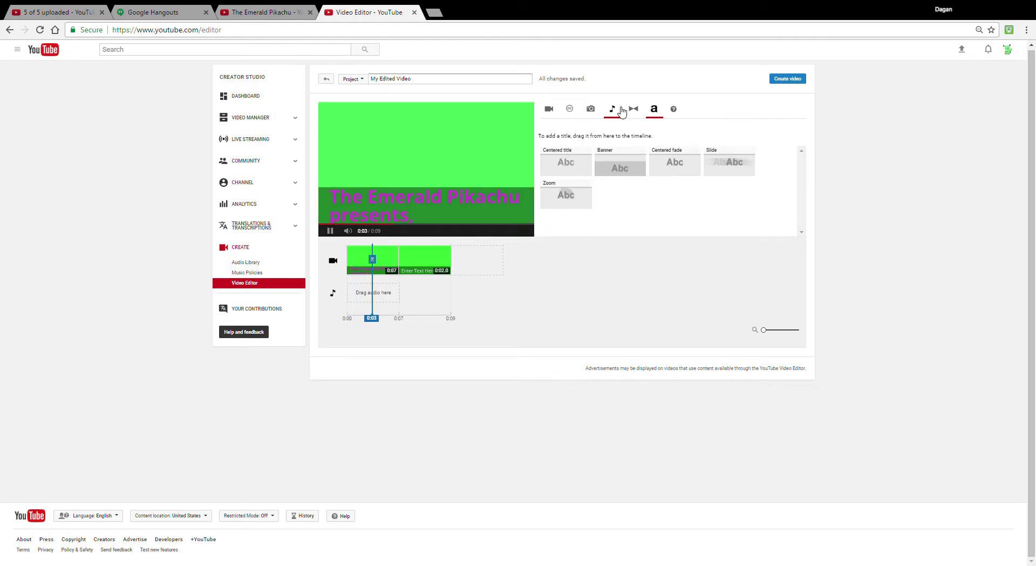
Step: Set the second banner title's text color to purple
{"action": "left_click", "coordinate": [432, 259]}
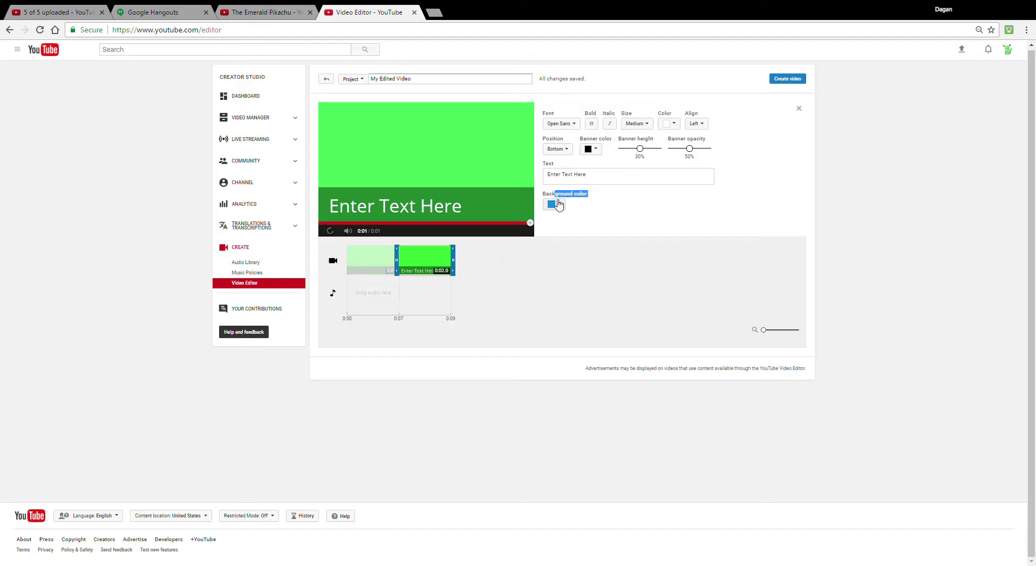
{"action": "left_click", "coordinate": [581, 204]}
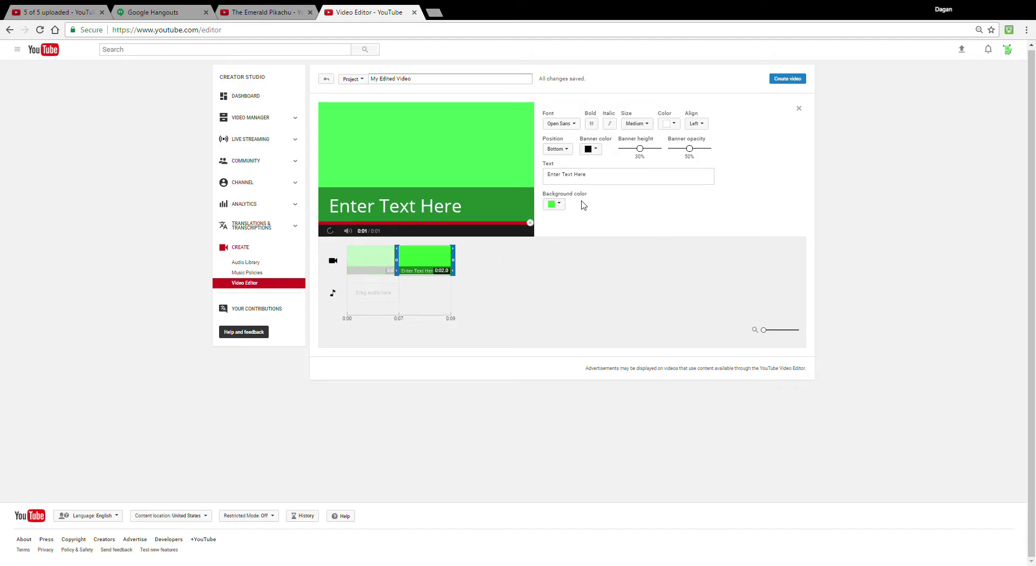
{"action": "left_click", "coordinate": [670, 123]}
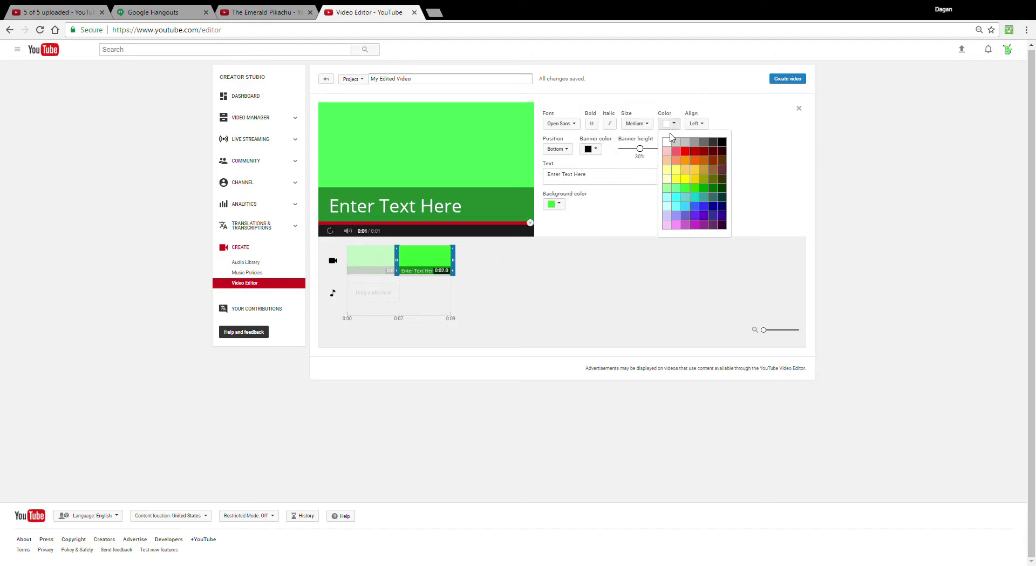
{"action": "left_click", "coordinate": [699, 224]}
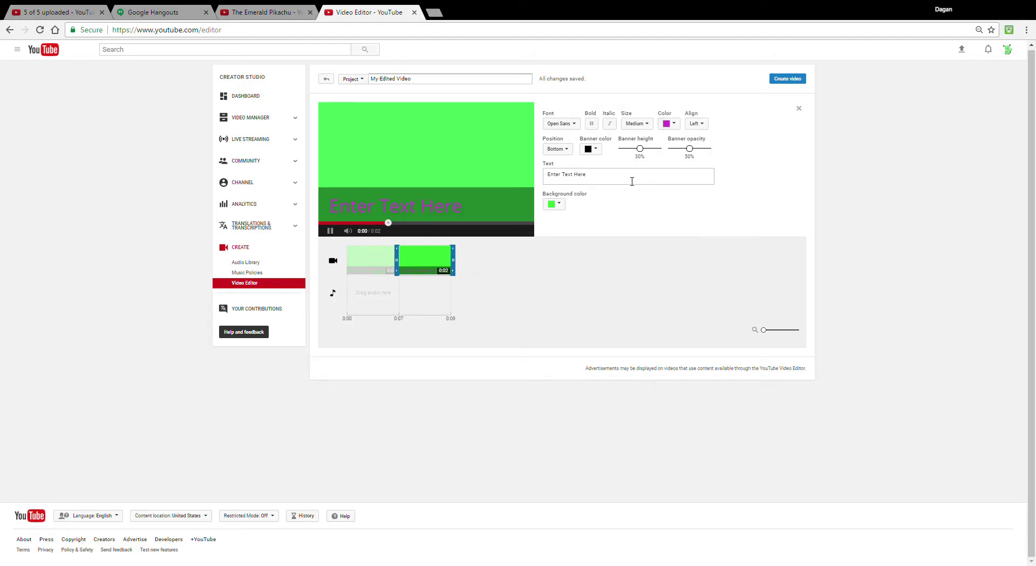
Step: Replace the second banner's placeholder text with "MORE ELYTRAS!" and close the title settings
{"action": "left_click", "coordinate": [590, 179]}
{"action": "key", "text": "BackSpace"}
{"action": "key", "text": "BackSpace"}
{"action": "key", "text": "BackSpace"}
{"action": "key", "text": "BackSpace"}
{"action": "key", "text": "BackSpace"}
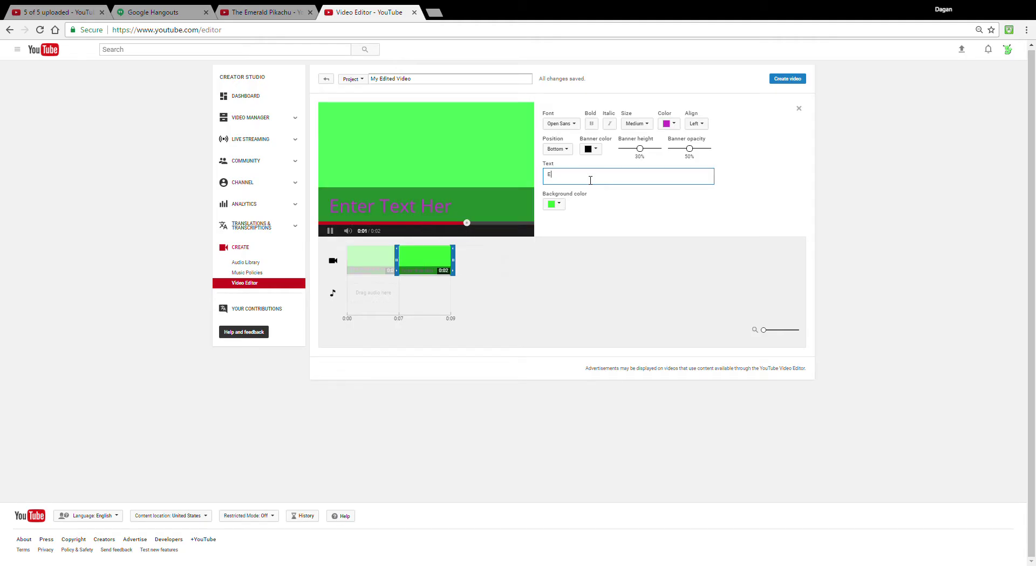
{"action": "type", "text": "MORE ELYTRAS!"}
{"action": "left_click", "coordinate": [507, 280]}
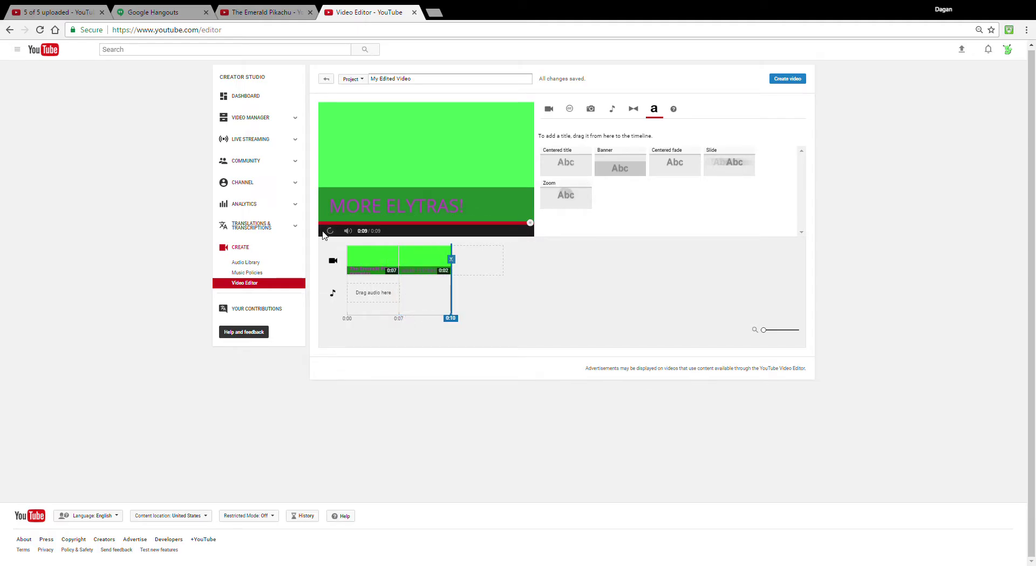
Step: Insert a Crossblur transition between the two banner titles and pause the preview
{"action": "left_click", "coordinate": [634, 110]}
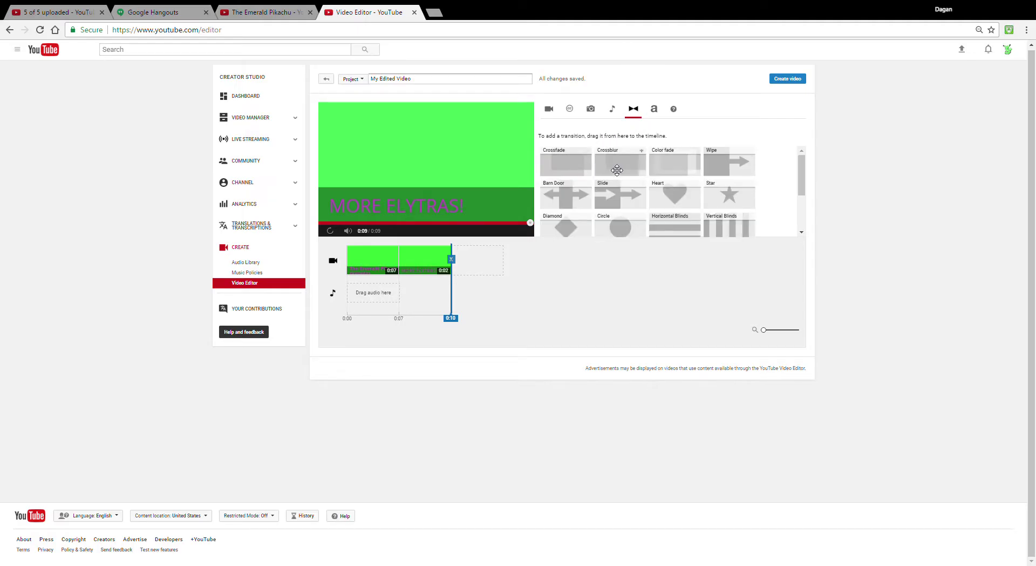
{"action": "left_click_drag", "start_coordinate": [616, 170], "coordinate": [405, 274]}
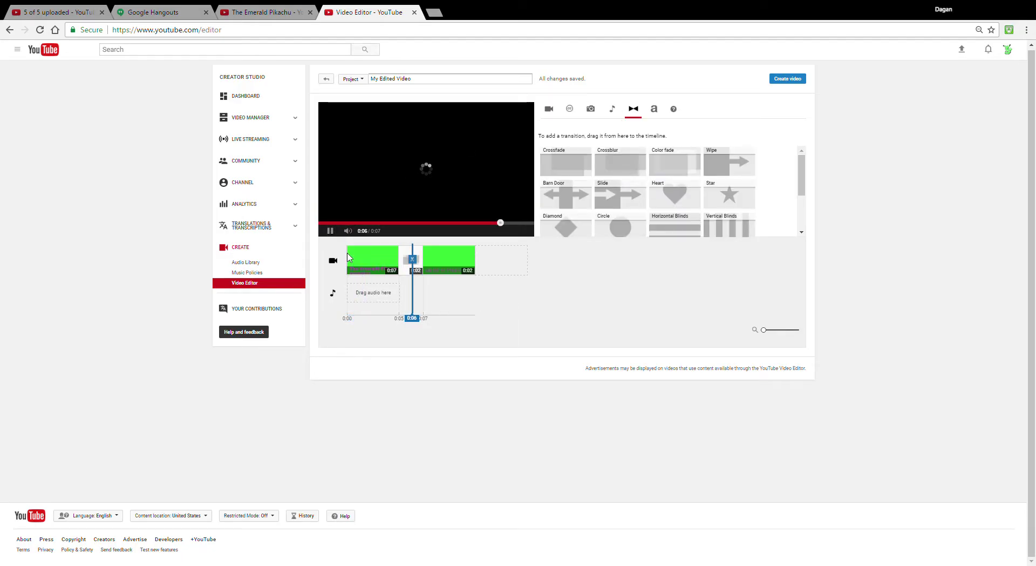
{"action": "left_click", "coordinate": [330, 230]}
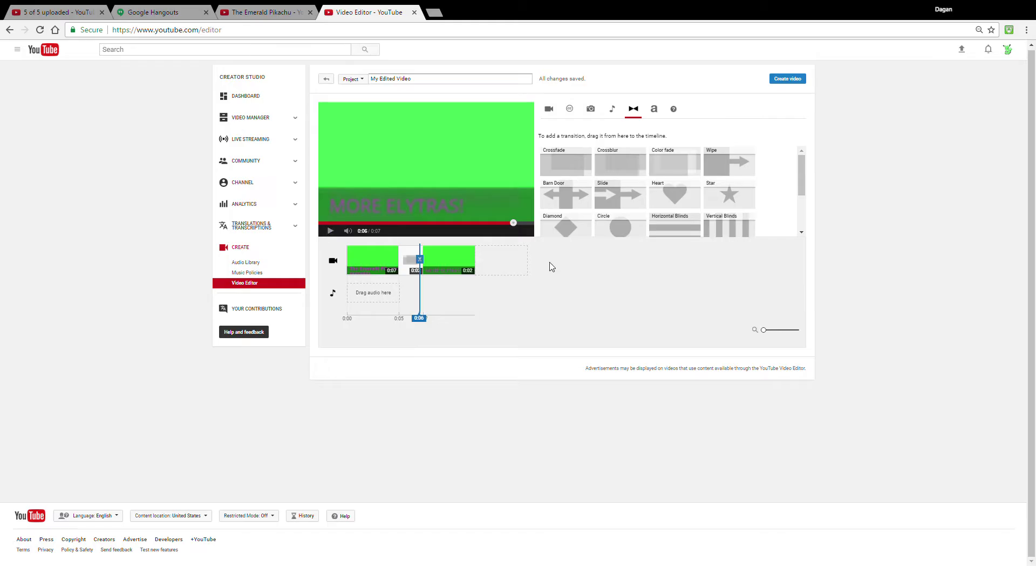
Step: Add the 1:41 Minecraft clip after the second banner title and put a Checkerboard transition behind it
{"action": "left_click", "coordinate": [549, 110]}
{"action": "left_click", "coordinate": [589, 150]}
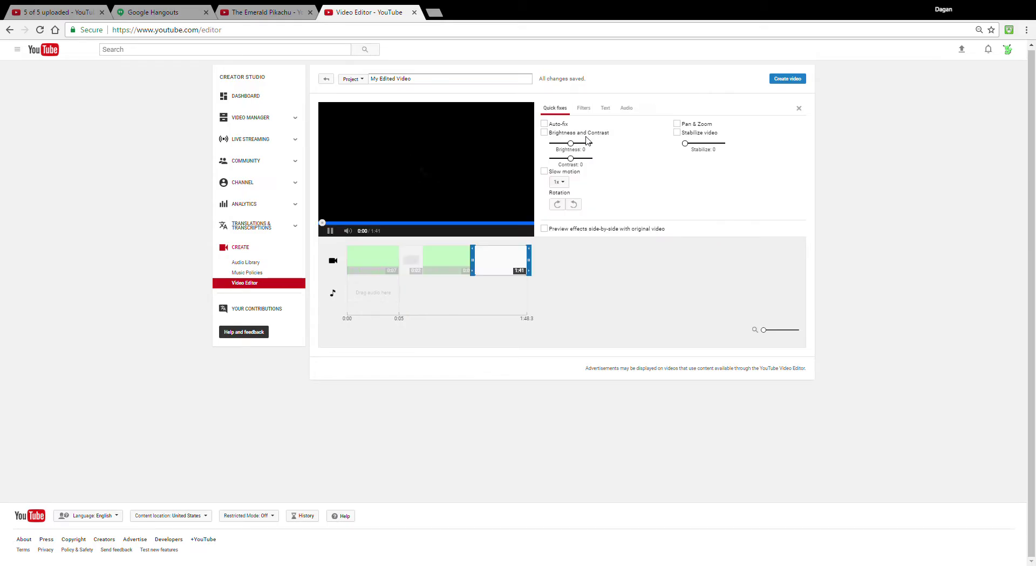
{"action": "left_click", "coordinate": [605, 275]}
{"action": "left_click", "coordinate": [634, 108]}
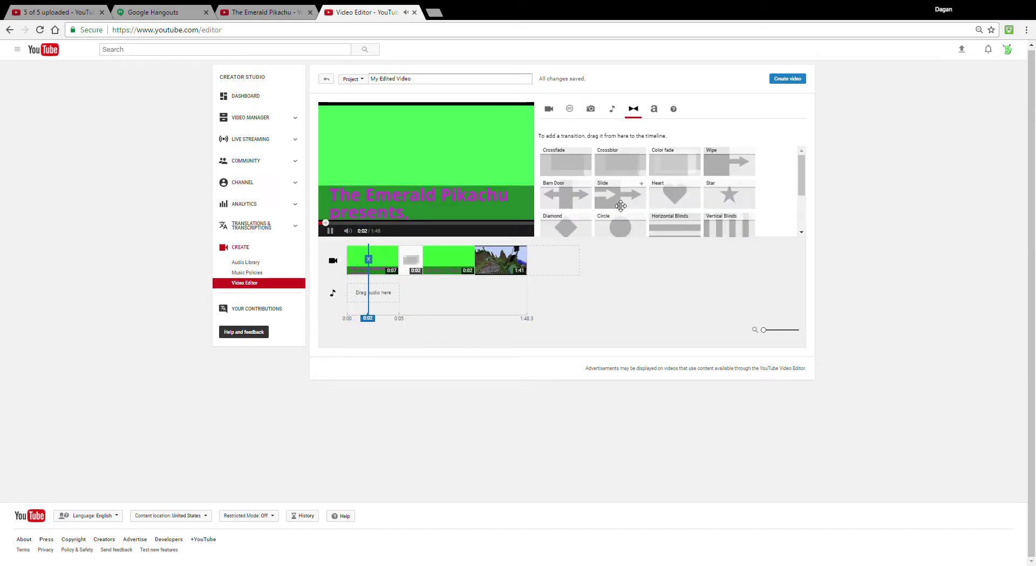
{"action": "scroll", "coordinate": [665, 214], "scroll_direction": "down", "scroll_amount": 1}
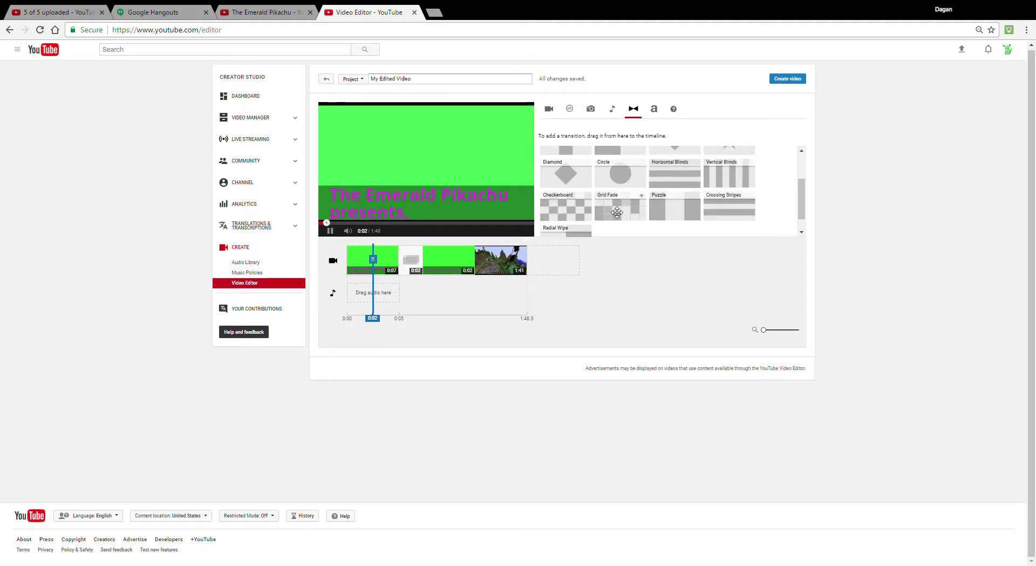
{"action": "left_click_drag", "start_coordinate": [580, 213], "coordinate": [564, 262]}
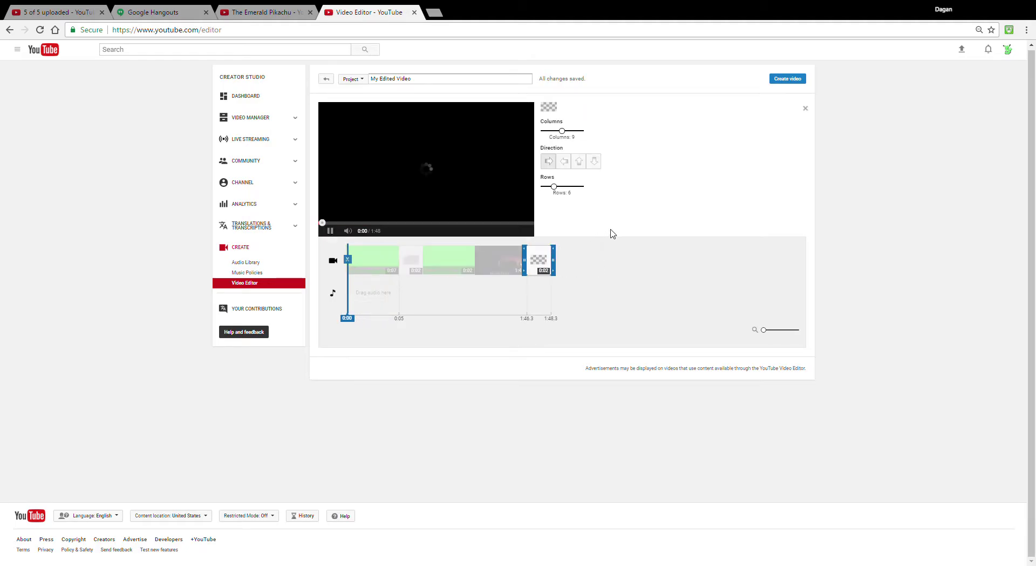
{"action": "left_click", "coordinate": [624, 247]}
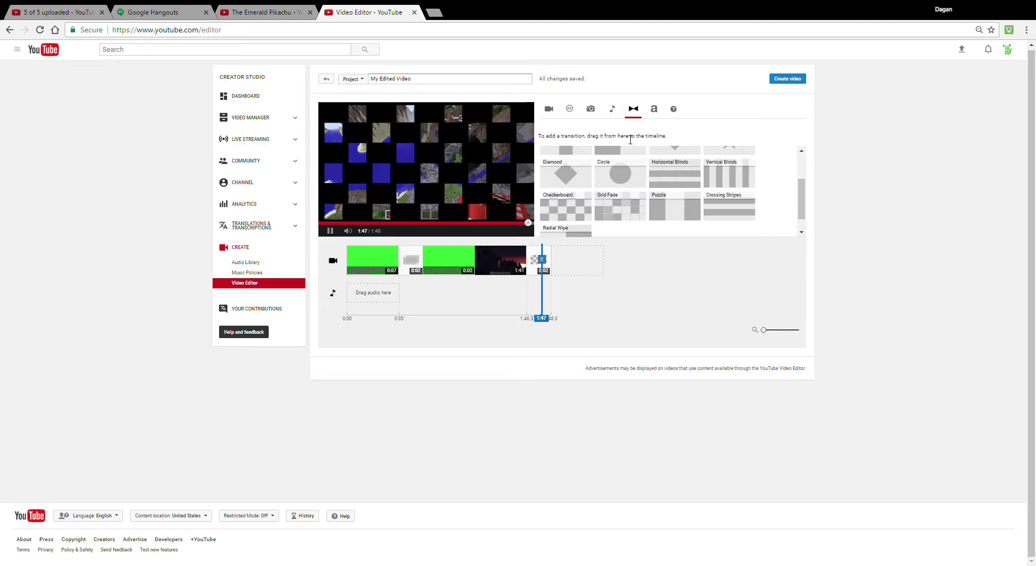
Step: Append the 0:08 Minecraft clip after the Checkerboard transition and follow it with a Radial Wipe transition
{"action": "left_click", "coordinate": [555, 110]}
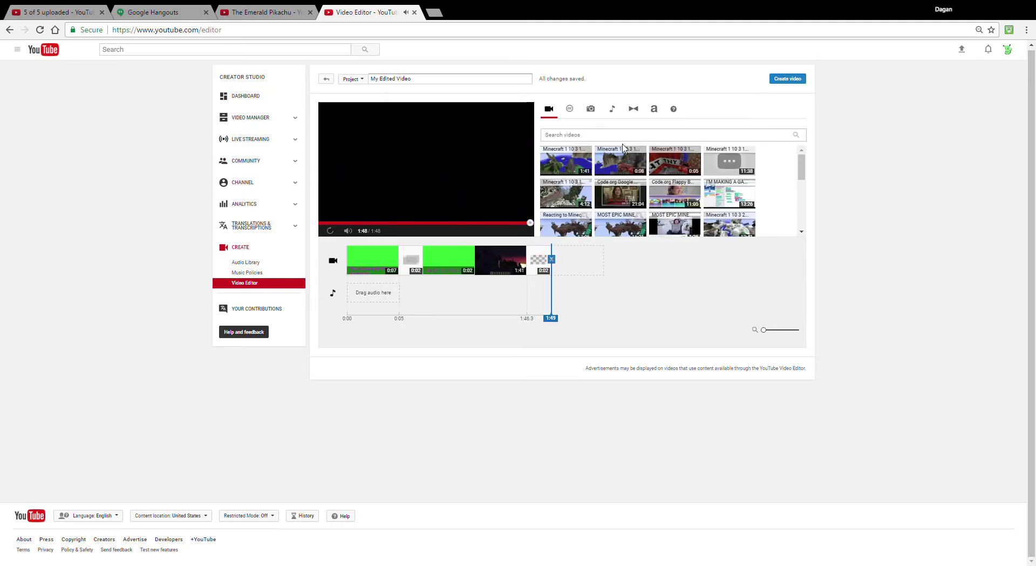
{"action": "left_click_drag", "start_coordinate": [620, 162], "coordinate": [599, 264]}
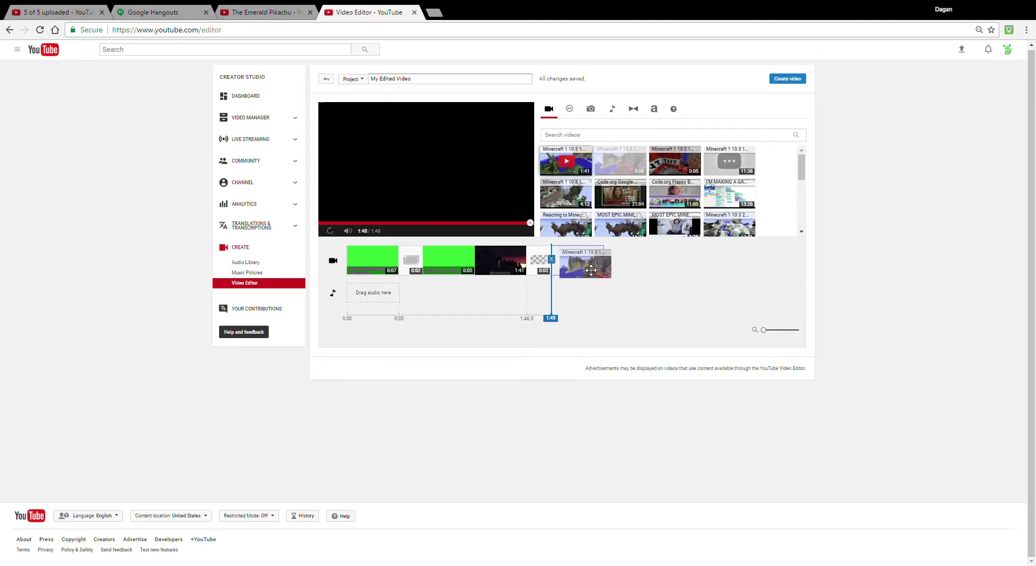
{"action": "left_click", "coordinate": [655, 326]}
{"action": "left_click", "coordinate": [631, 109]}
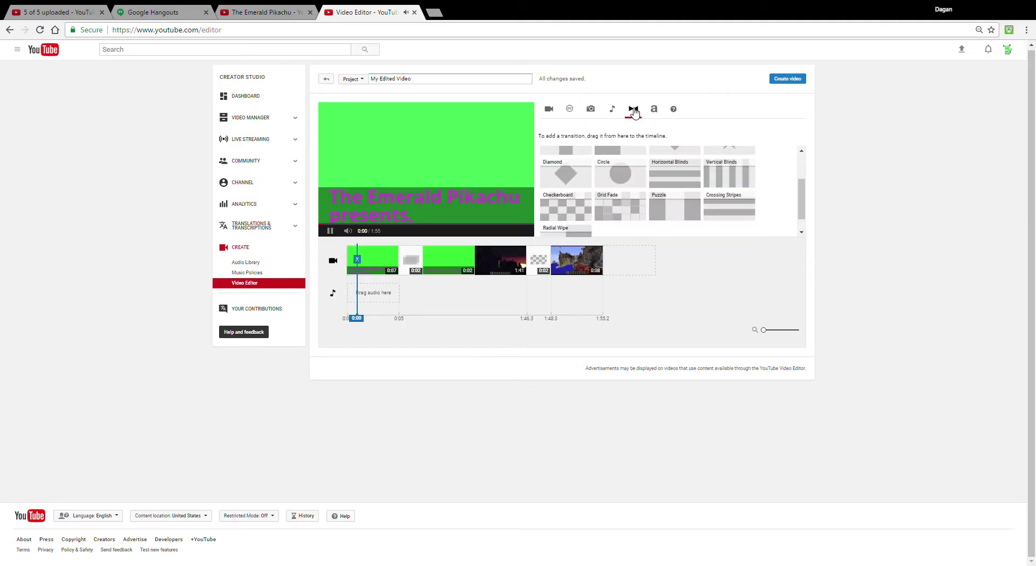
{"action": "scroll", "coordinate": [653, 194], "scroll_direction": "up", "scroll_amount": 1}
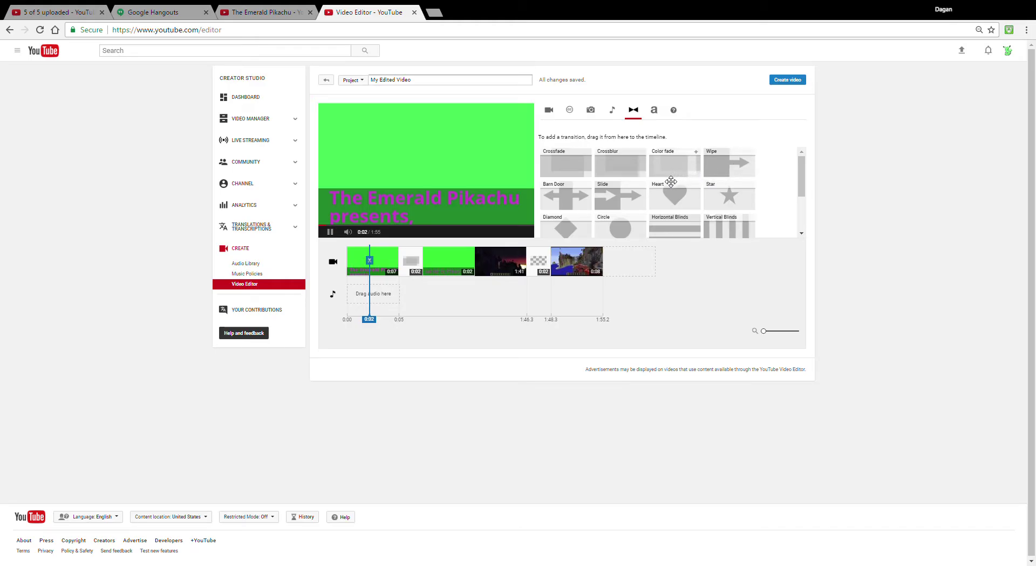
{"action": "scroll", "coordinate": [671, 203], "scroll_direction": "down", "scroll_amount": 2}
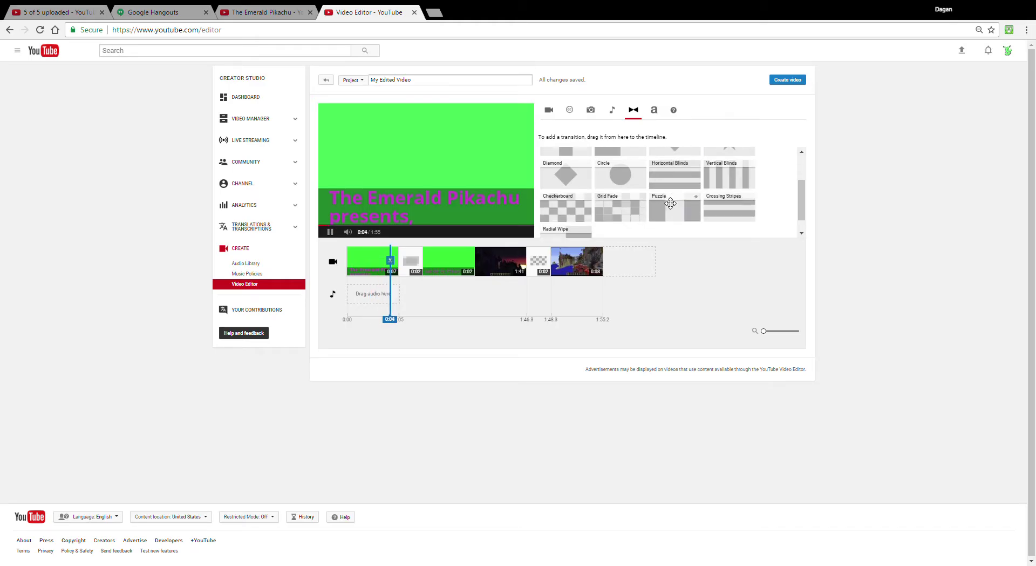
{"action": "scroll", "coordinate": [671, 203], "scroll_direction": "down", "scroll_amount": 1}
{"action": "left_click_drag", "start_coordinate": [585, 223], "coordinate": [640, 267]}
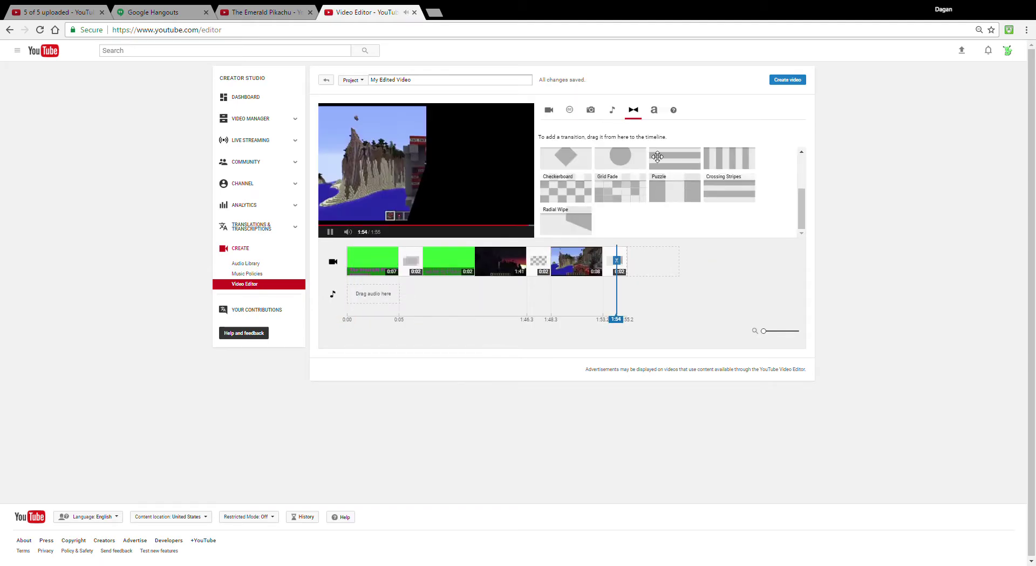
Step: Append the 0:05 Minecraft clip after the Radial Wipe and follow it with a Crossfade transition
{"action": "left_click", "coordinate": [553, 112]}
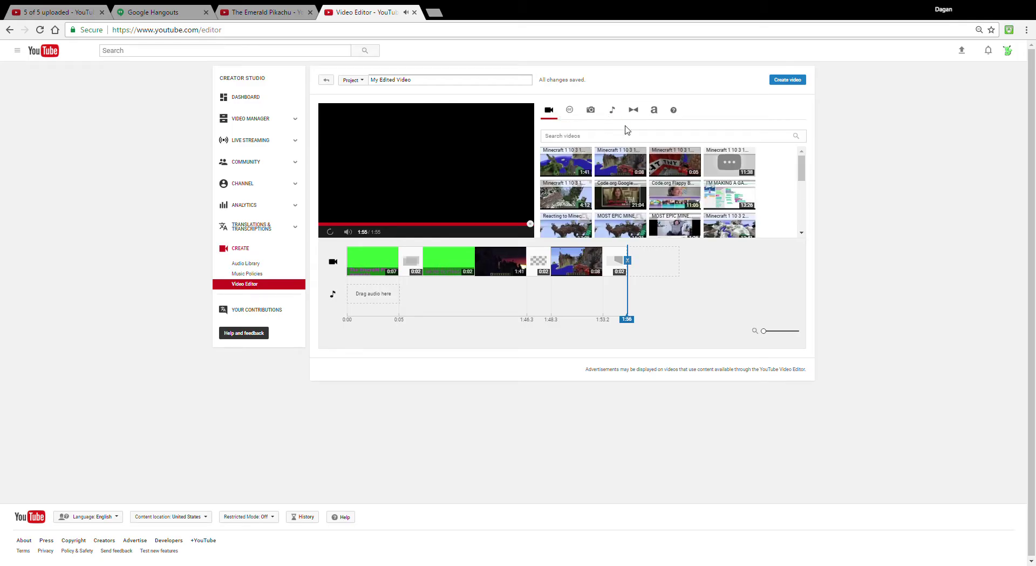
{"action": "left_click_drag", "start_coordinate": [682, 158], "coordinate": [701, 275]}
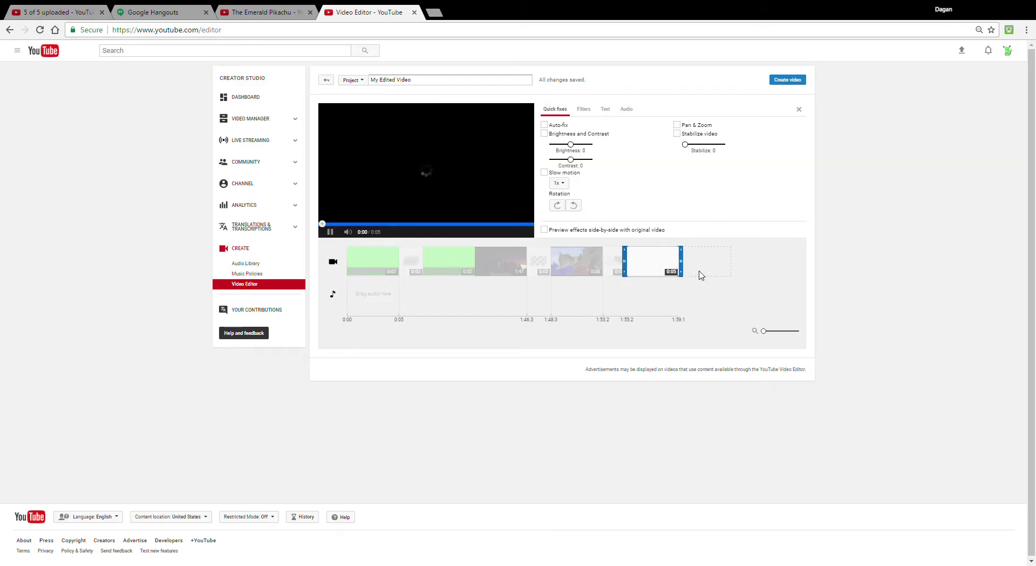
{"action": "left_click", "coordinate": [697, 300]}
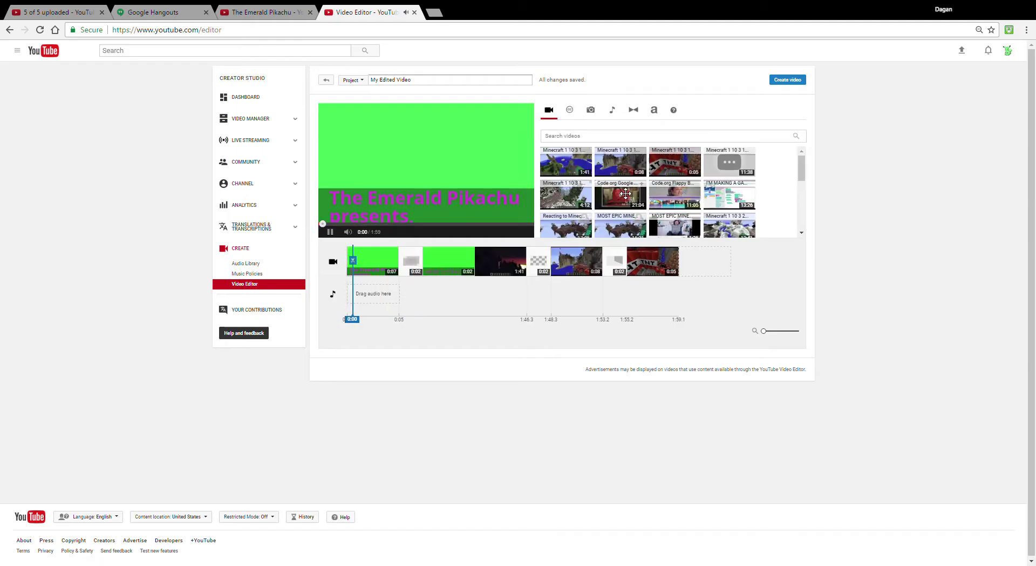
{"action": "left_click", "coordinate": [633, 109]}
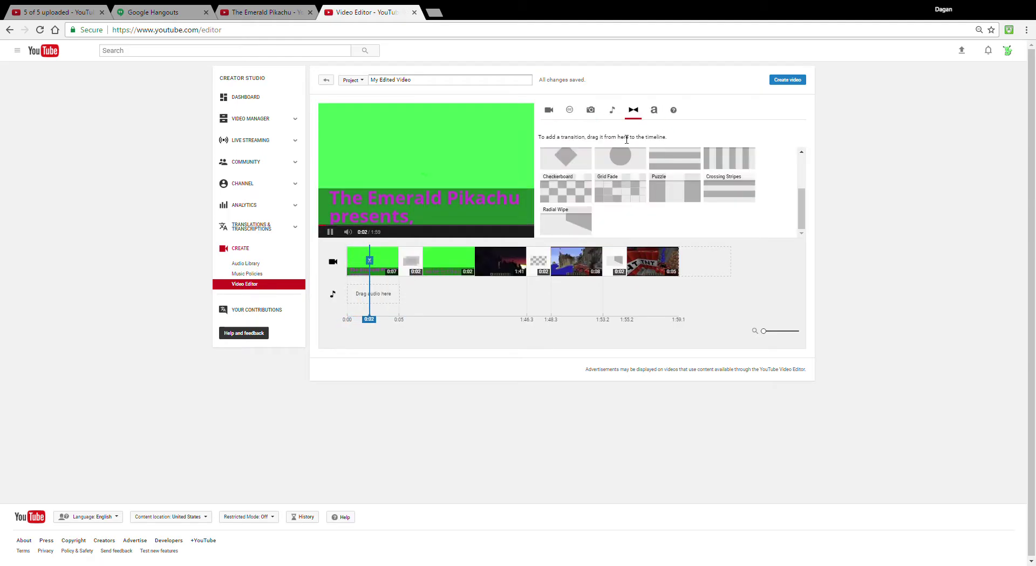
{"action": "scroll", "coordinate": [621, 172], "scroll_direction": "up", "scroll_amount": 5}
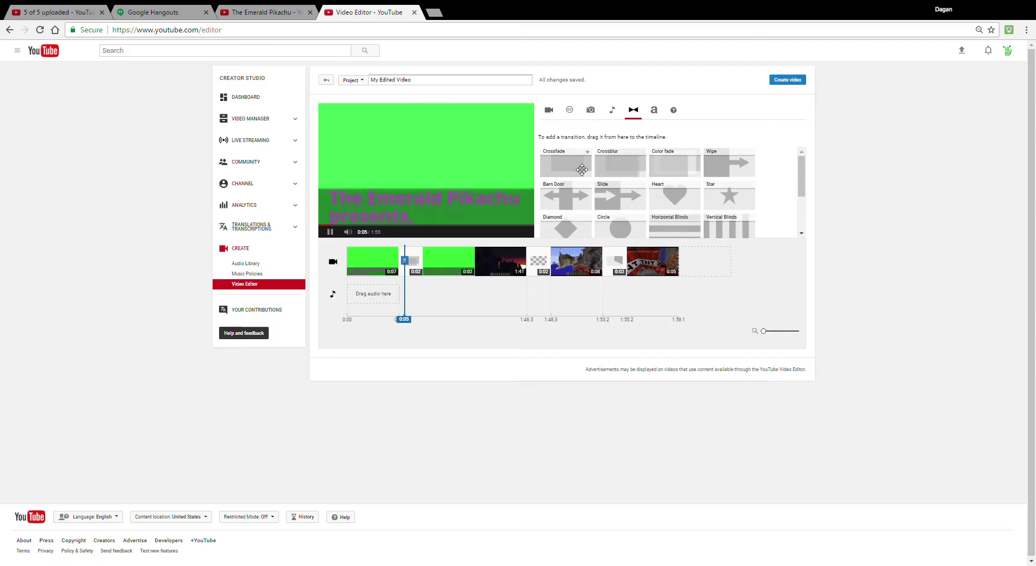
{"action": "left_click_drag", "start_coordinate": [573, 170], "coordinate": [725, 270]}
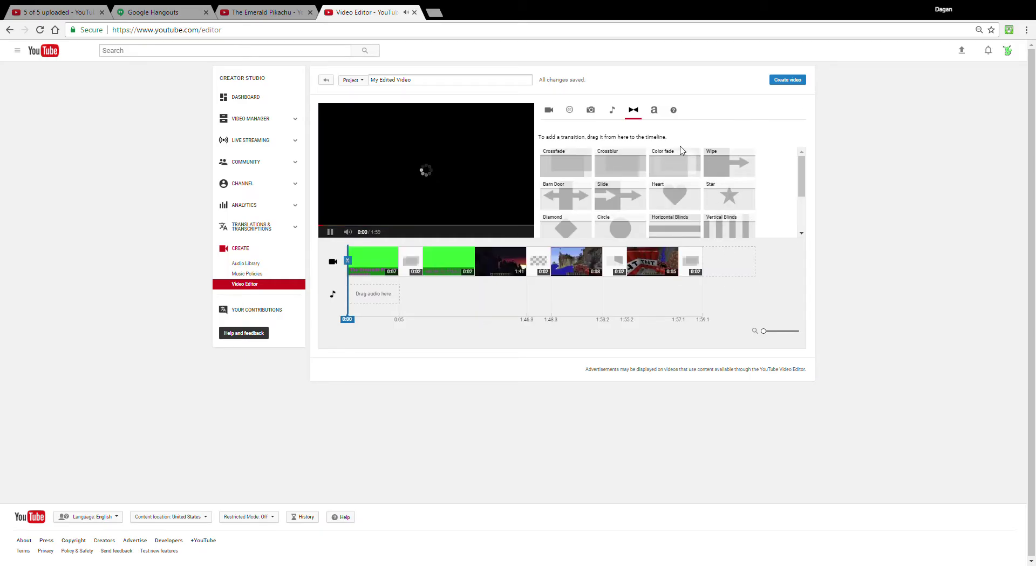
{"action": "left_click", "coordinate": [734, 254]}
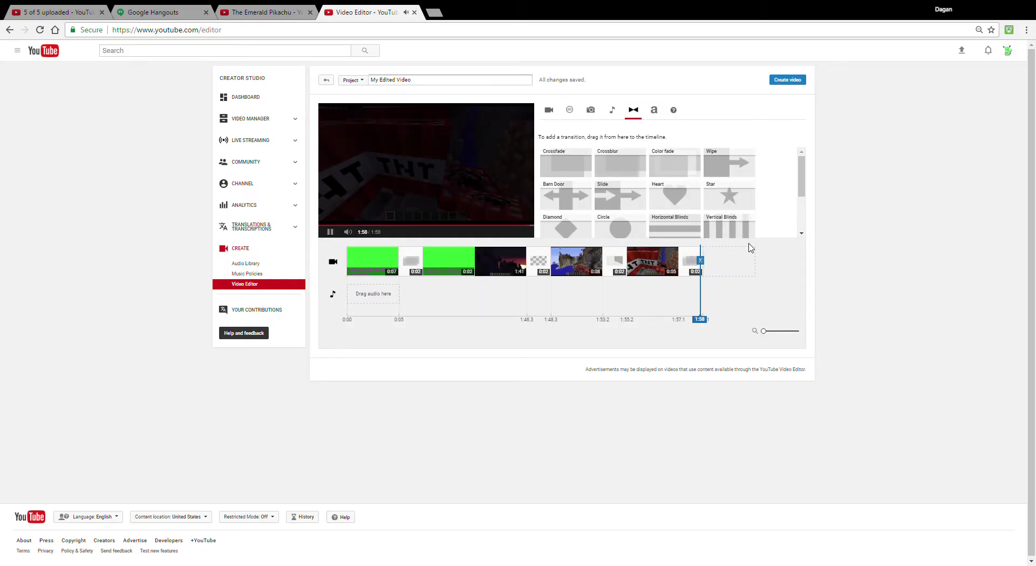
Step: Append the 11:38 Minecraft clip after the Crossfade and add a Star transition at its end
{"action": "left_click", "coordinate": [553, 111]}
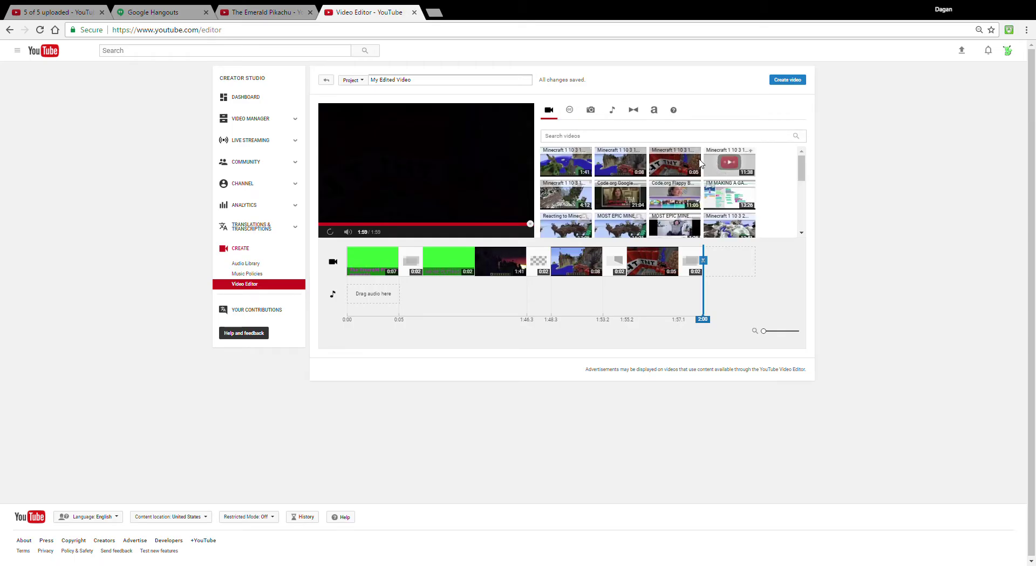
{"action": "left_click_drag", "start_coordinate": [729, 172], "coordinate": [743, 272]}
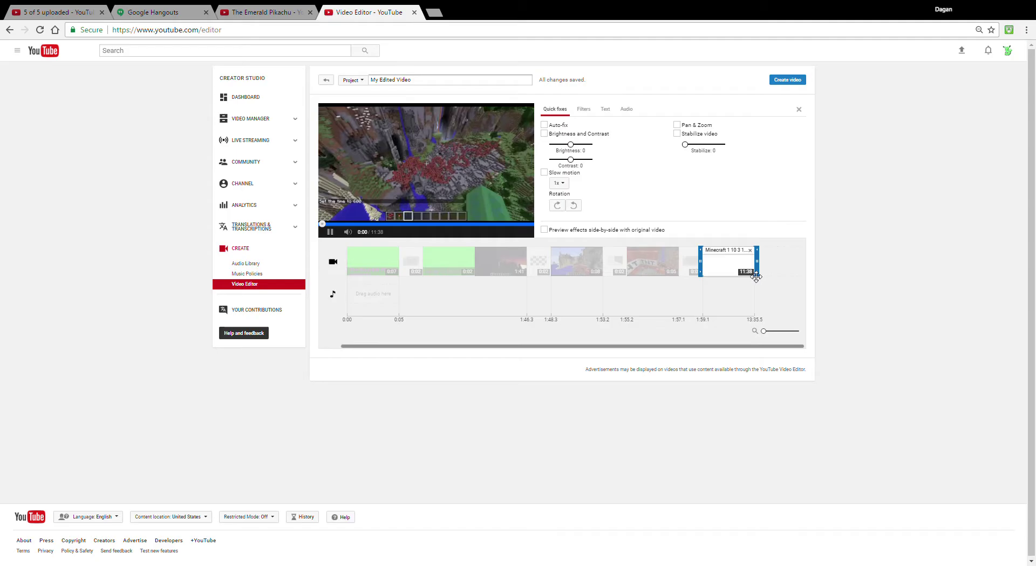
{"action": "left_click", "coordinate": [769, 295]}
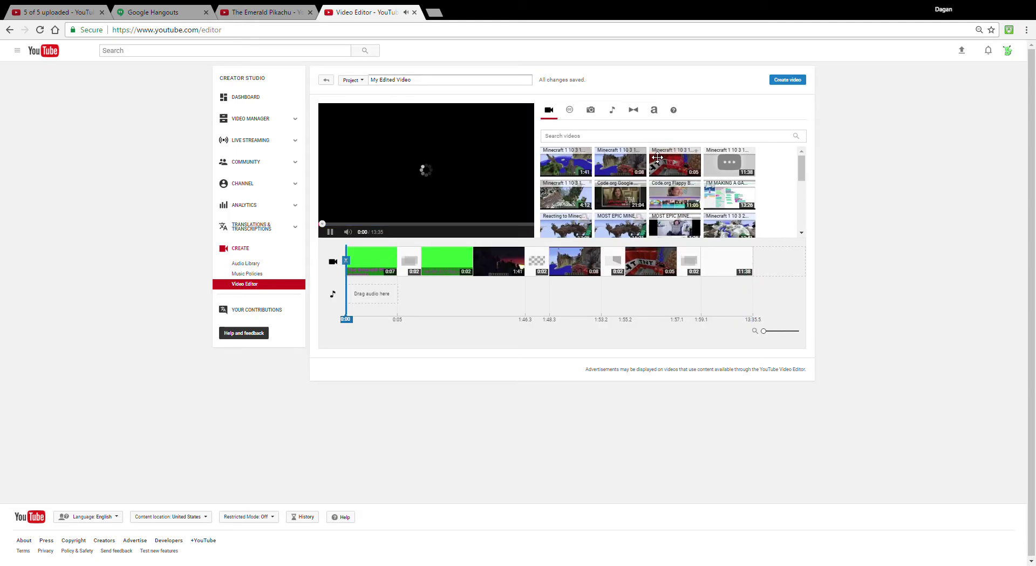
{"action": "left_click", "coordinate": [633, 110]}
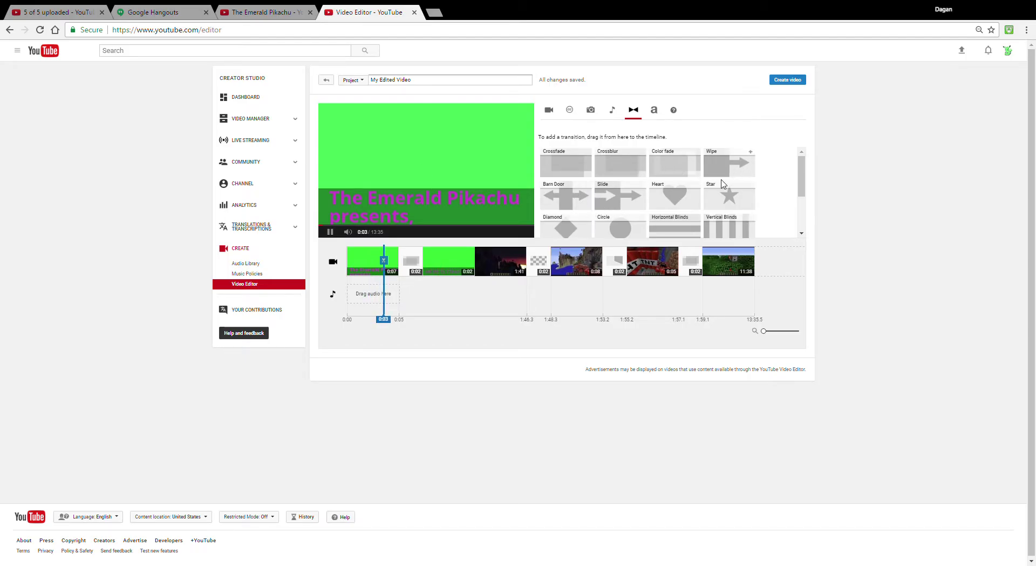
{"action": "scroll", "coordinate": [595, 208], "scroll_direction": "down", "scroll_amount": 1}
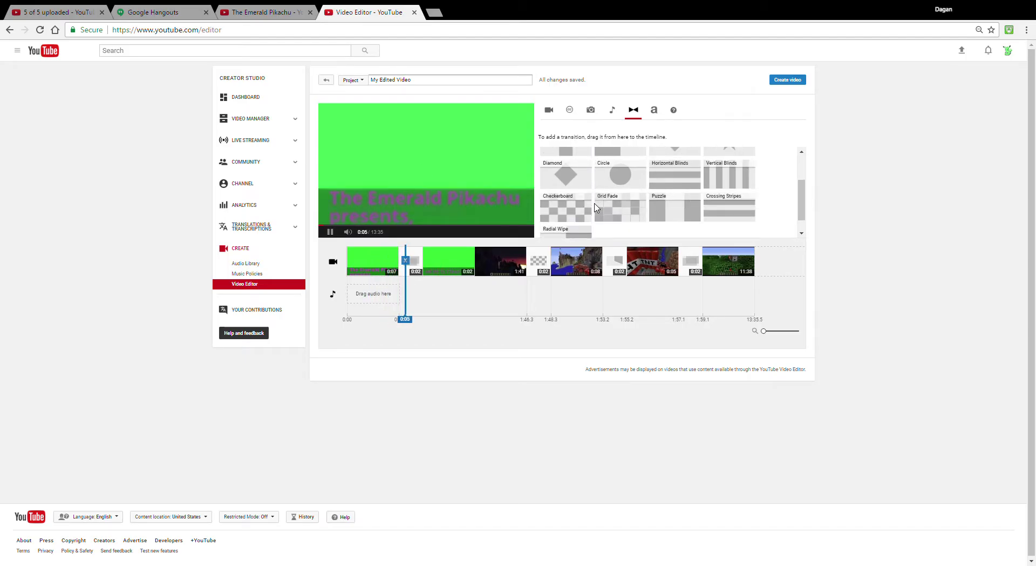
{"action": "scroll", "coordinate": [583, 227], "scroll_direction": "up", "scroll_amount": 1}
{"action": "scroll", "coordinate": [578, 237], "scroll_direction": "down", "scroll_amount": 1}
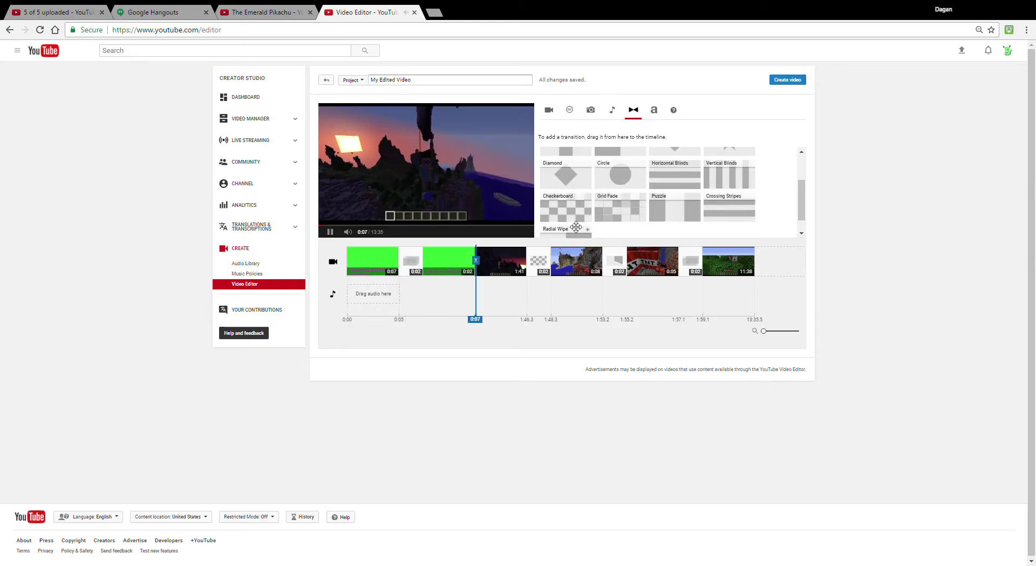
{"action": "scroll", "coordinate": [606, 211], "scroll_direction": "down", "scroll_amount": 1}
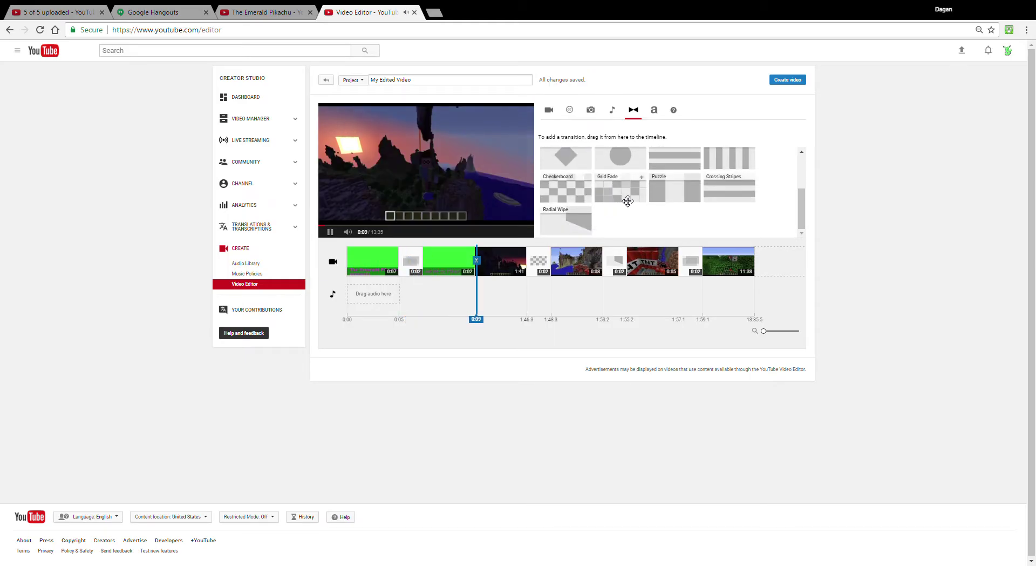
{"action": "scroll", "coordinate": [625, 210], "scroll_direction": "up", "scroll_amount": 1}
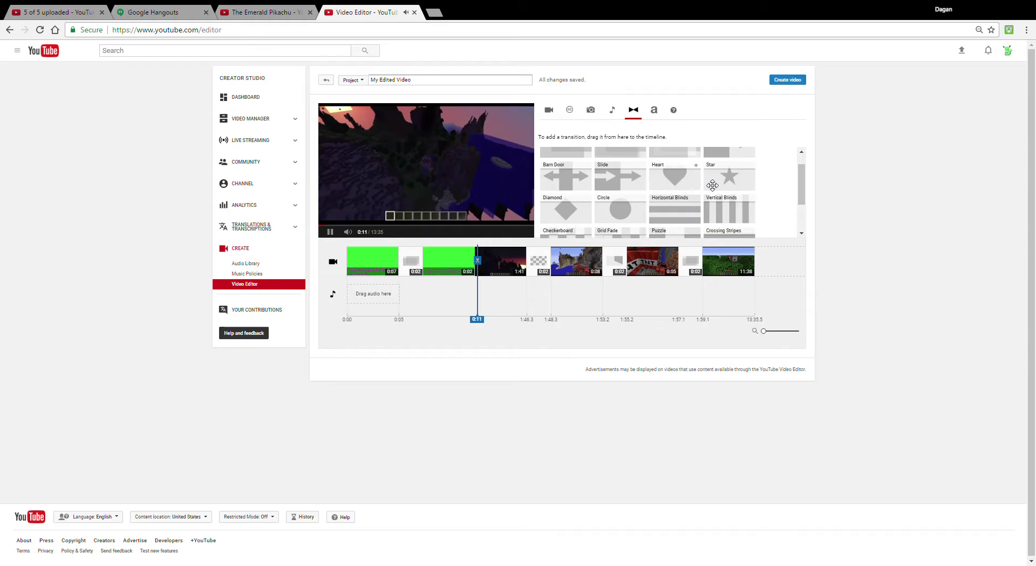
{"action": "left_click_drag", "start_coordinate": [728, 177], "coordinate": [786, 247]}
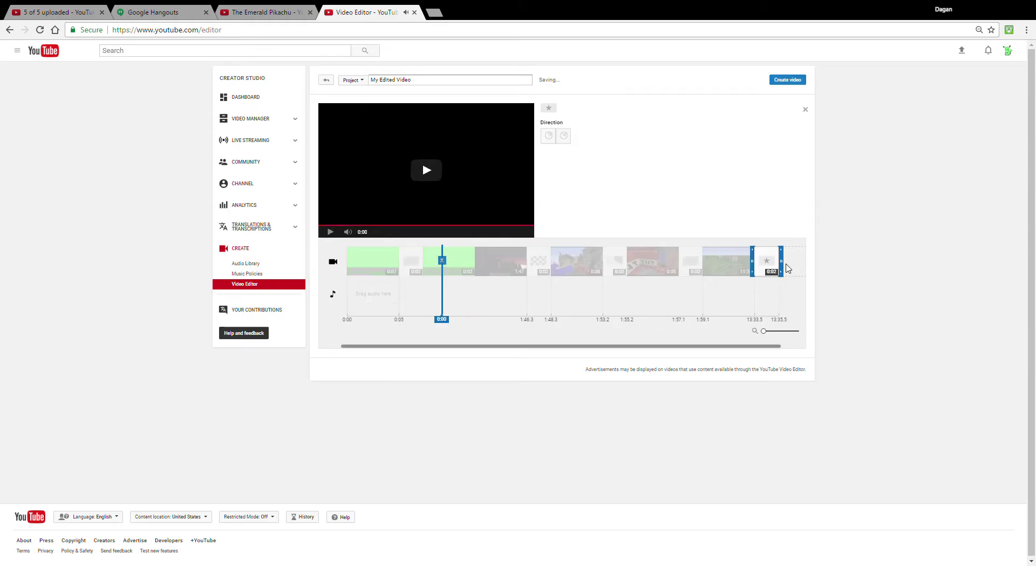